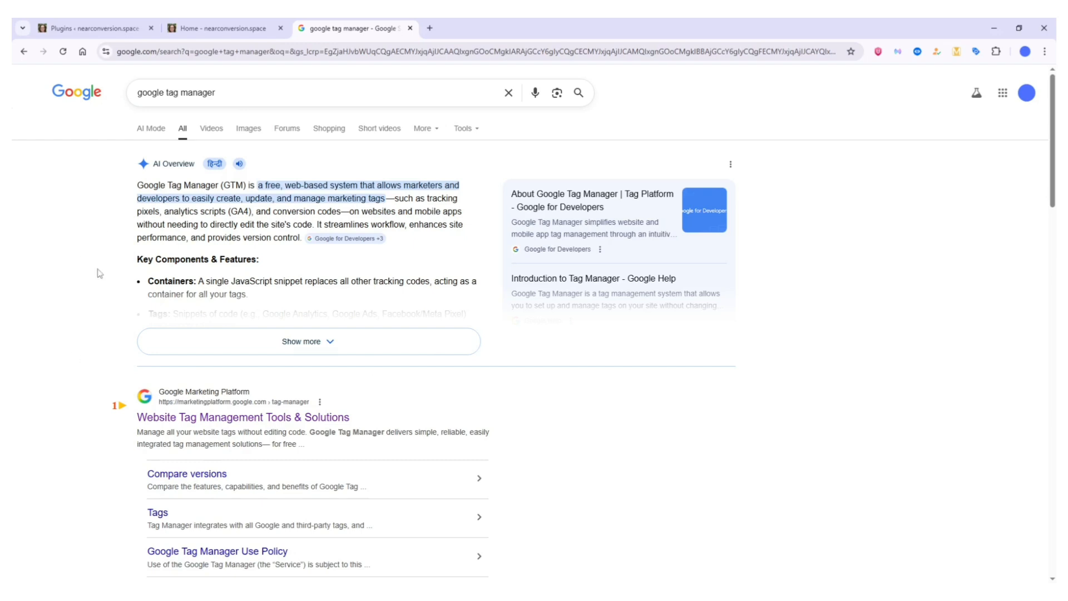
# Step: Open the Google Marketing Platform result "Website Tag Management Tools & Solutions" from the search results
pyautogui.scroll(-2, 43, 346)
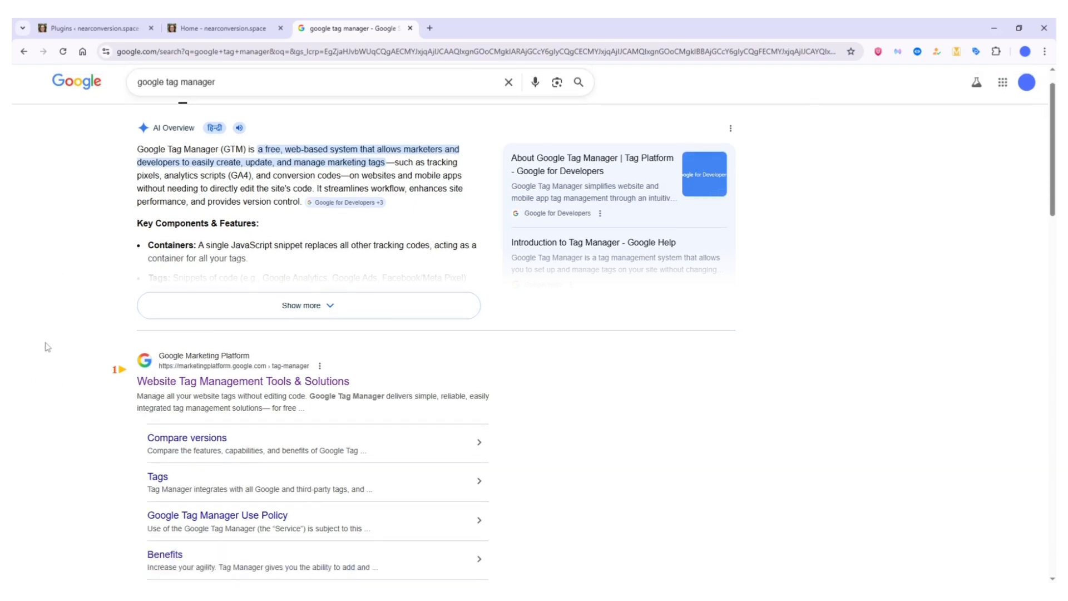
pyautogui.scroll(2, 43, 346)
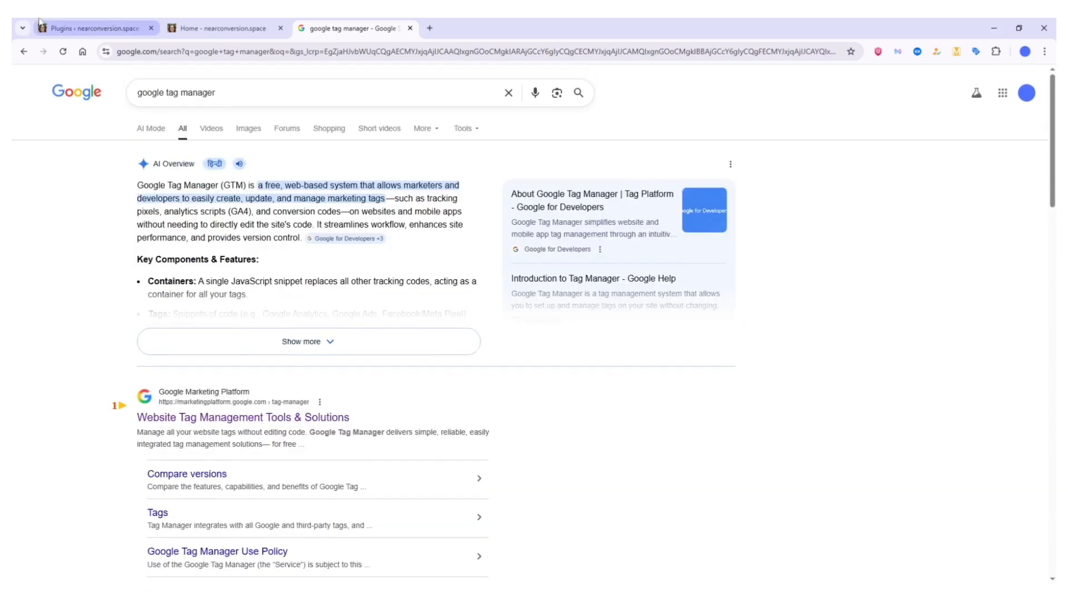
pyautogui.moveTo(39, 22)
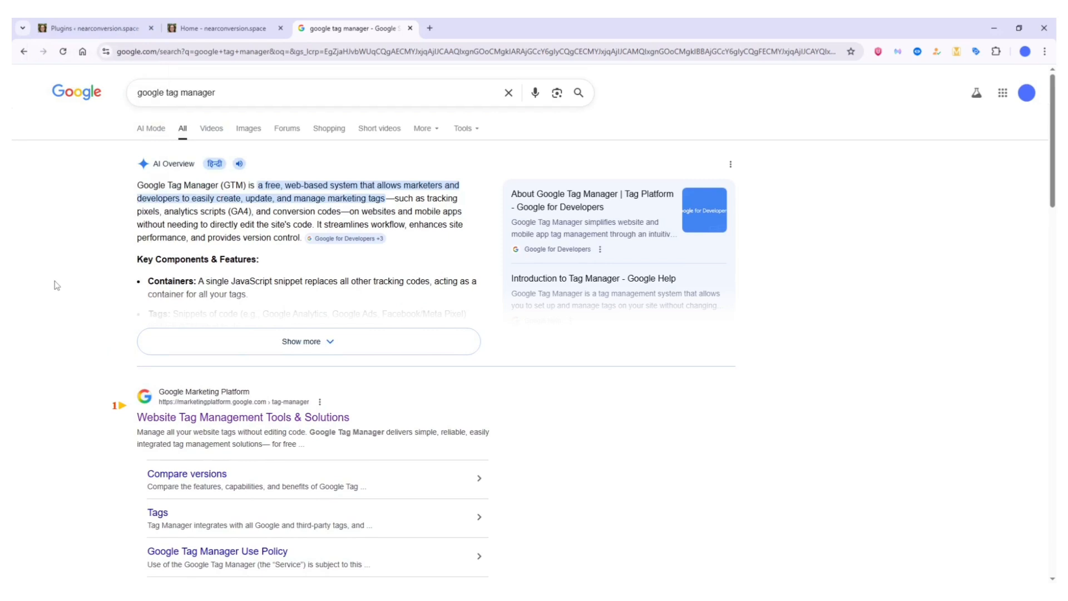
pyautogui.scroll(-2, 56, 285)
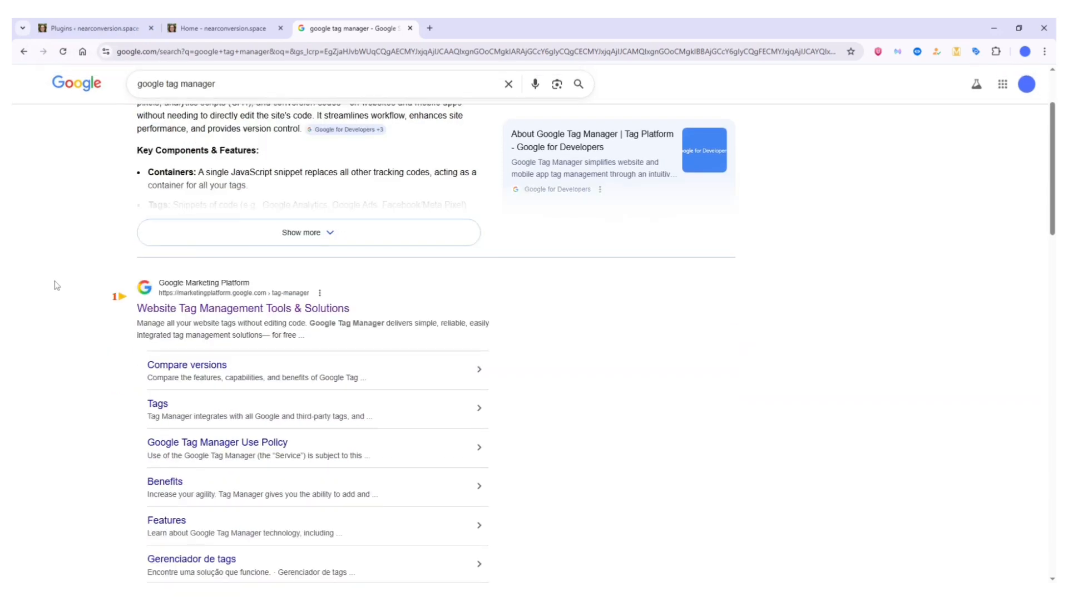
pyautogui.scroll(1, 92, 228)
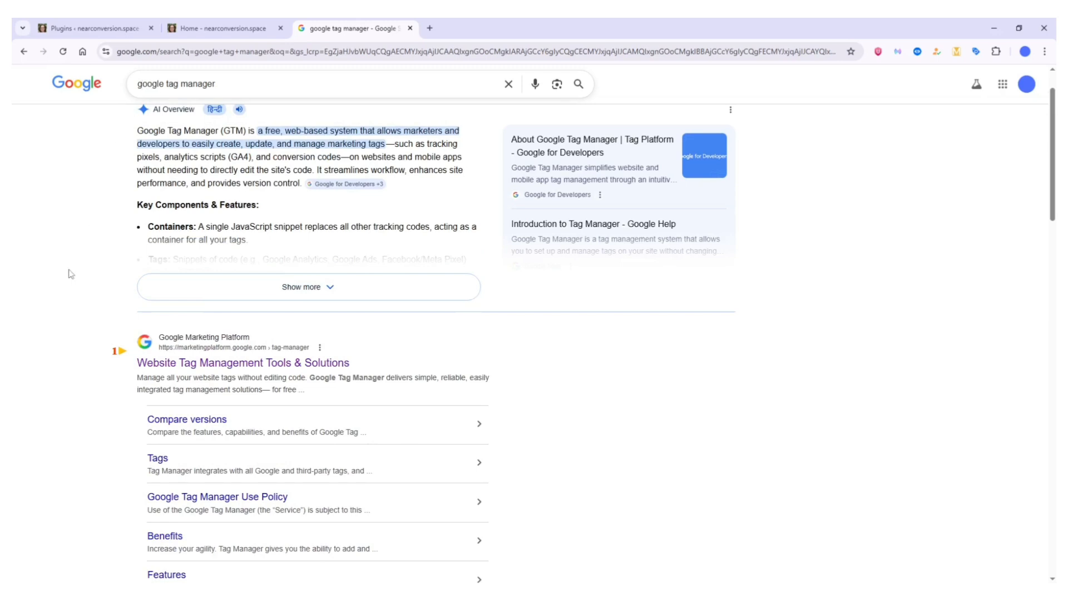
pyautogui.scroll(-2, 61, 311)
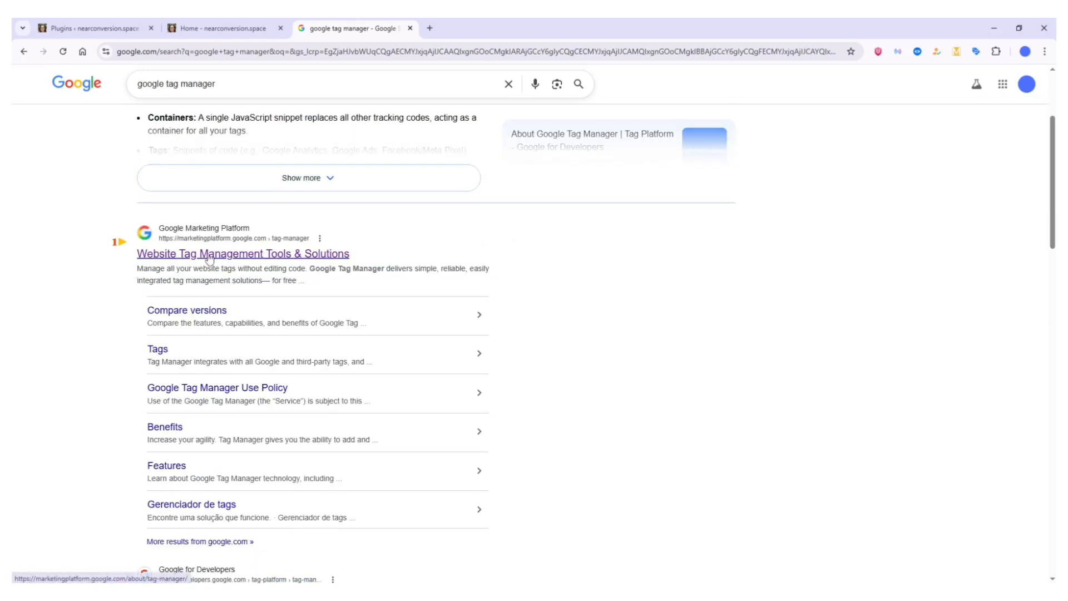
pyautogui.click(238, 253)
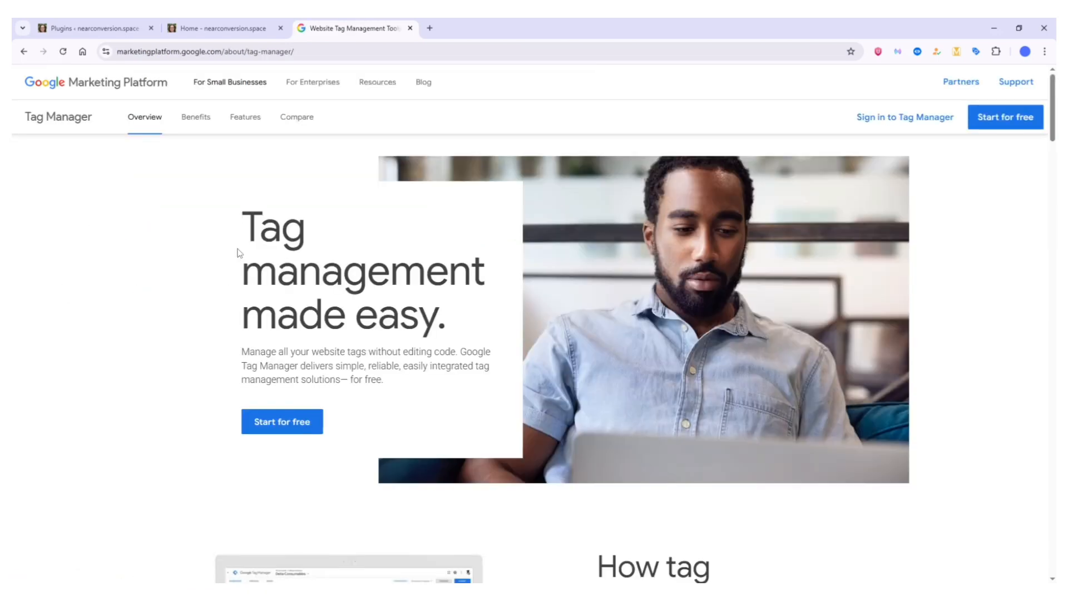
# Step: Enter Google Tag Manager through the free start option and begin creating a new account
pyautogui.scroll(-2, 200, 302)
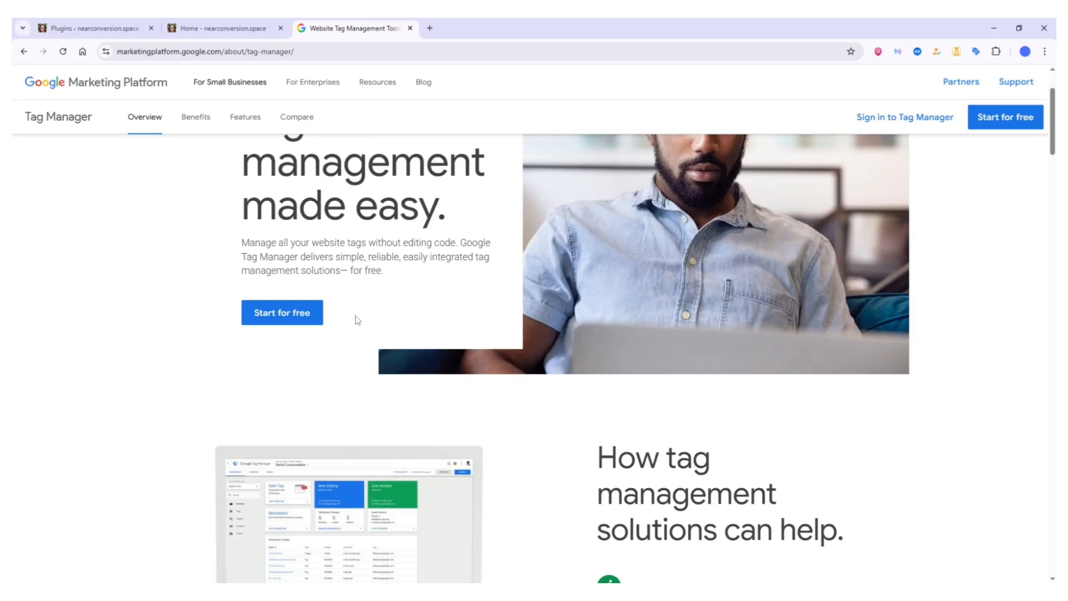
pyautogui.click(248, 314)
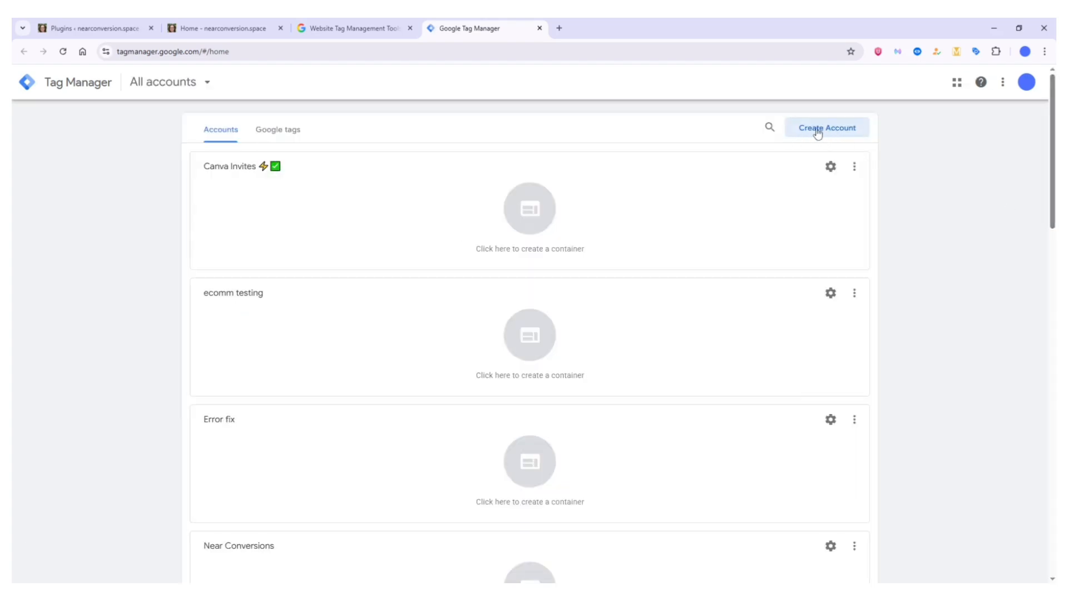
pyautogui.click(824, 131)
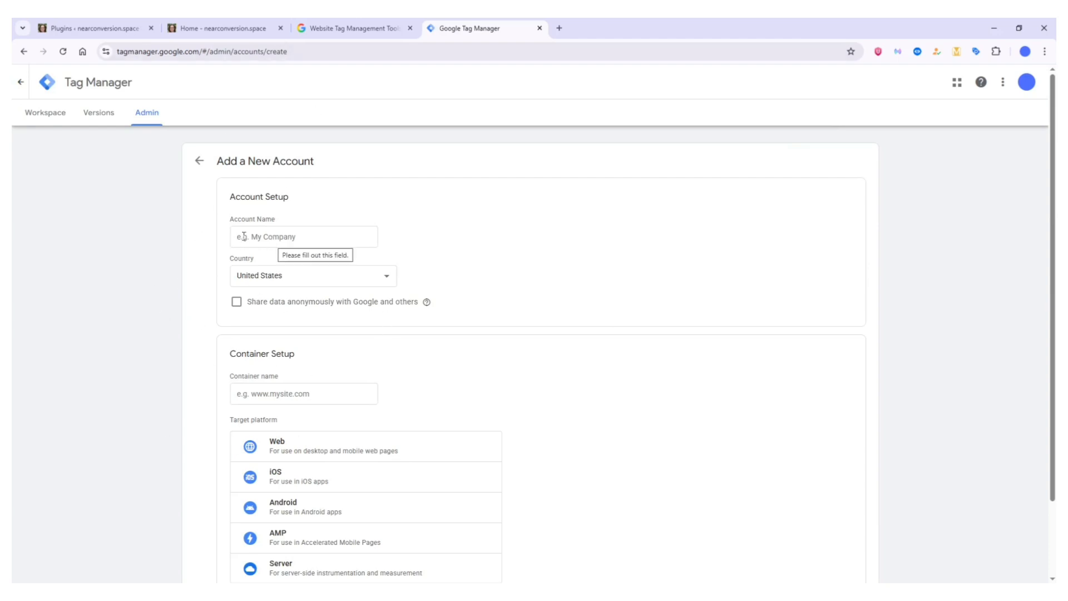
# Step: Copy "nearconversion" from the website's address and paste it as the new Tag Manager account's name
pyautogui.click(238, 27)
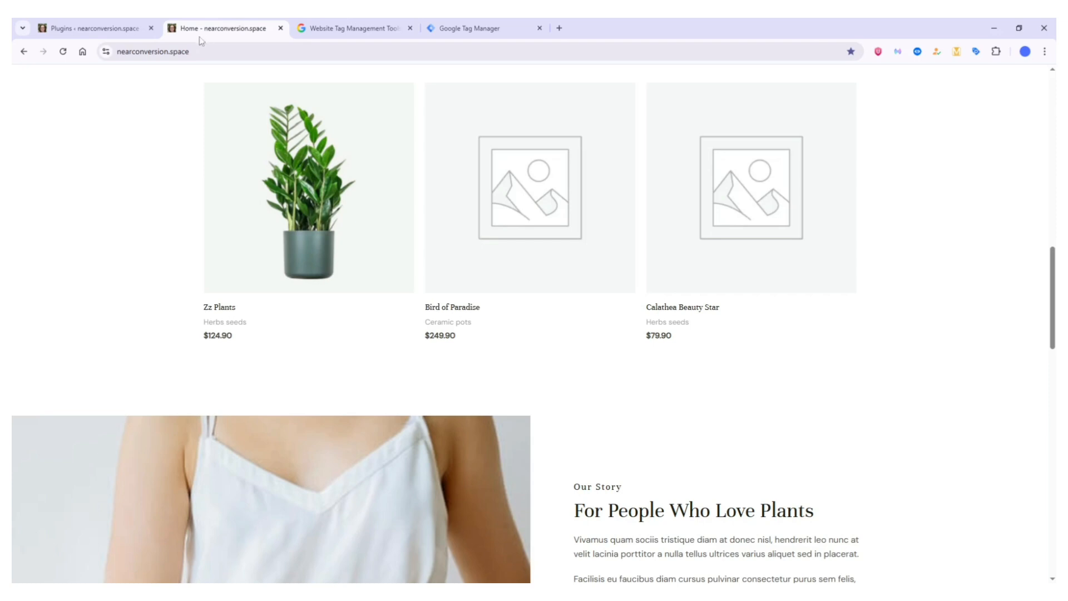
pyautogui.doubleClick(165, 48)
pyautogui.click(173, 52)
pyautogui.doubleClick(174, 52)
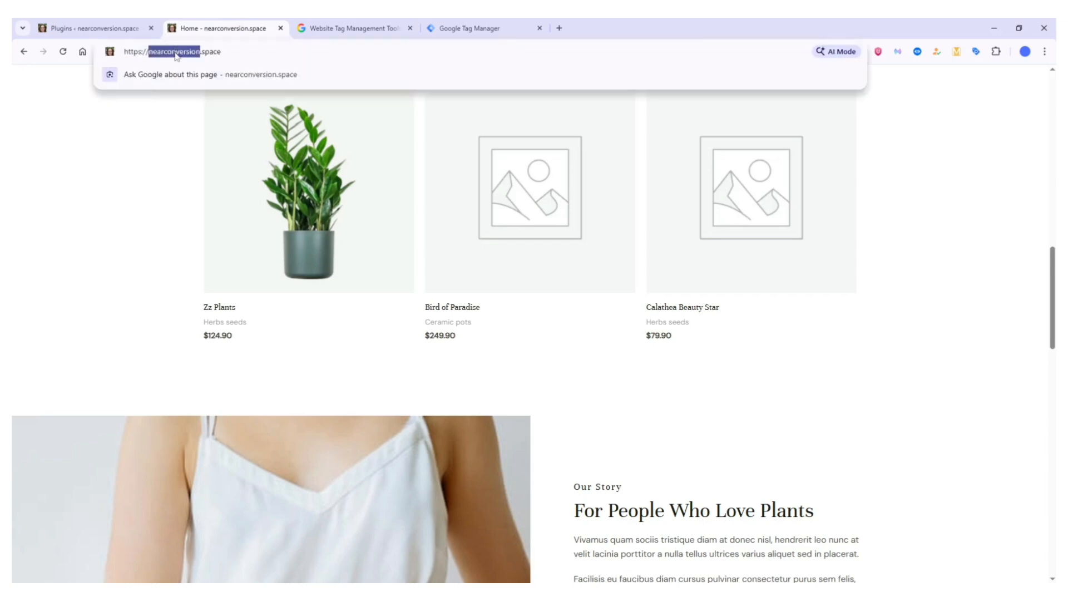
pyautogui.rightClick(175, 52)
pyautogui.click(207, 156)
pyautogui.press('Escape')
pyautogui.click(470, 28)
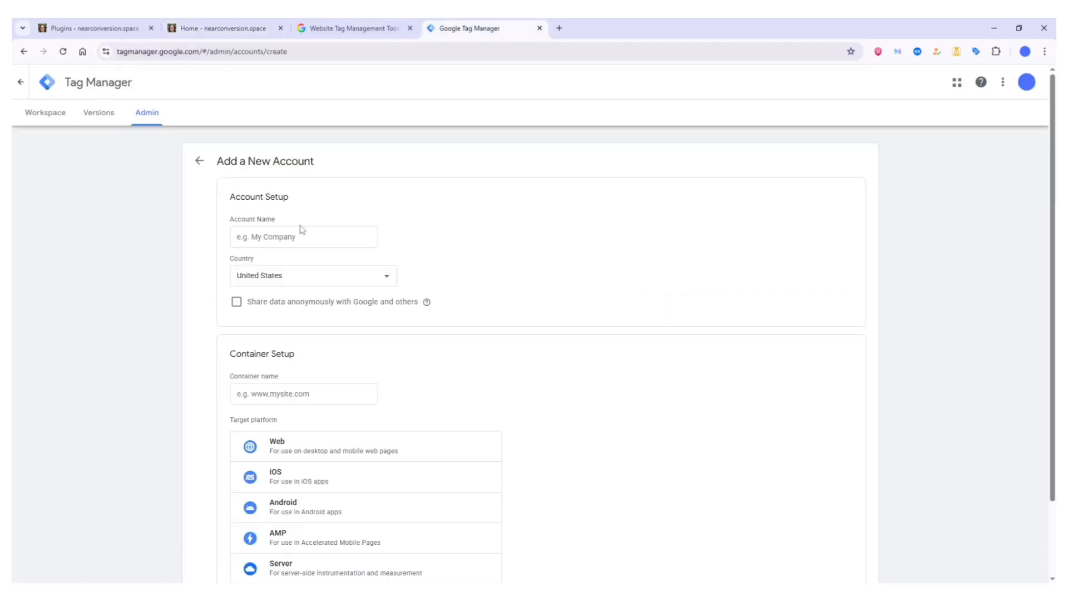
pyautogui.click(297, 236)
pyautogui.rightClick(297, 236)
pyautogui.click(343, 364)
# Step: Set the new account's country to India
pyautogui.click(326, 283)
pyautogui.scroll(10, 267, 439)
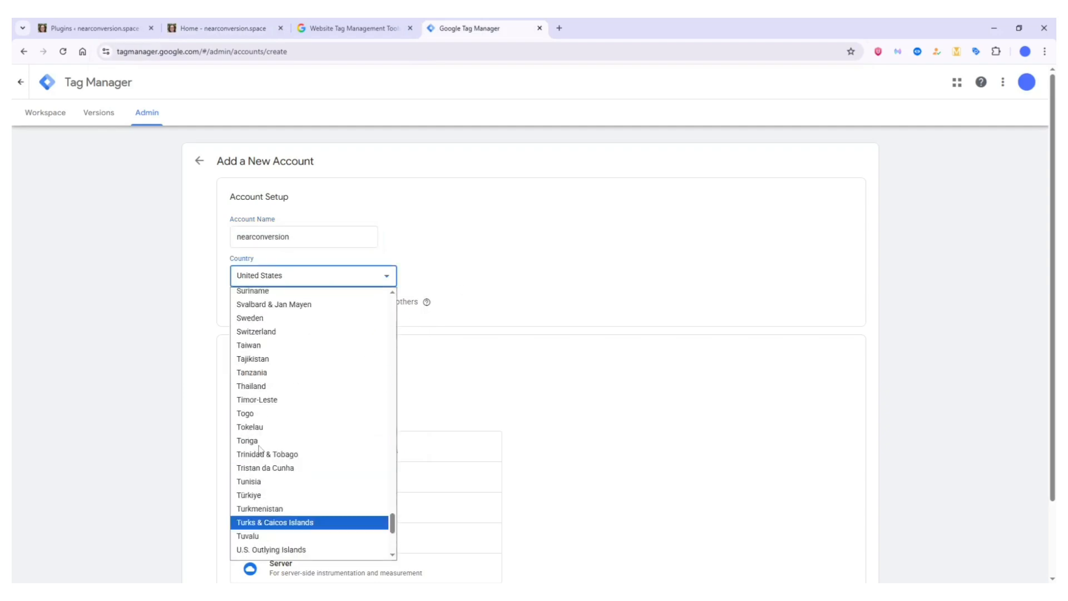
pyautogui.press('i')
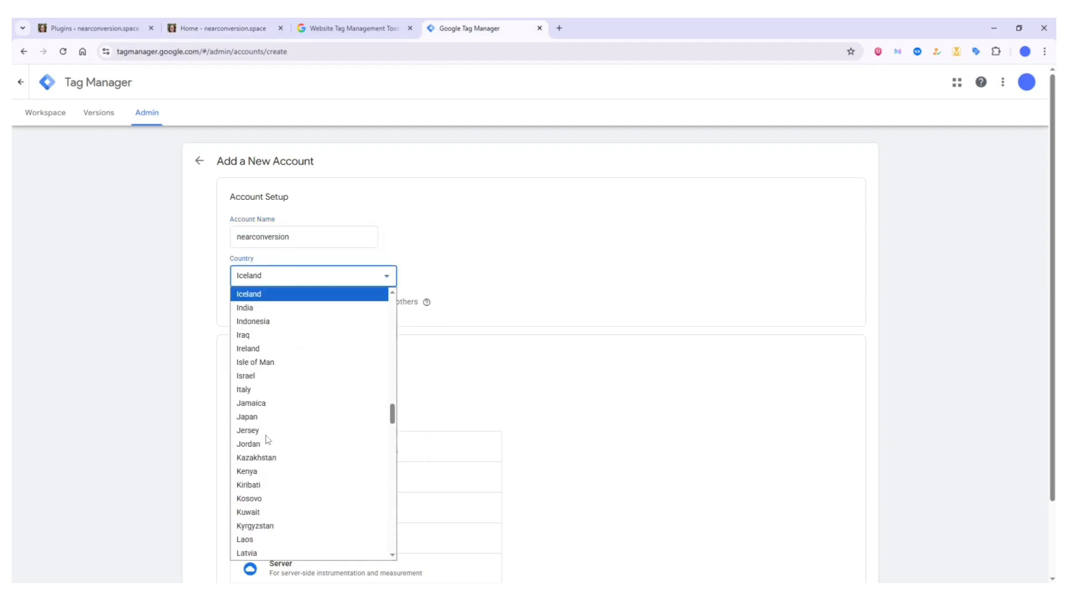
pyautogui.click(303, 310)
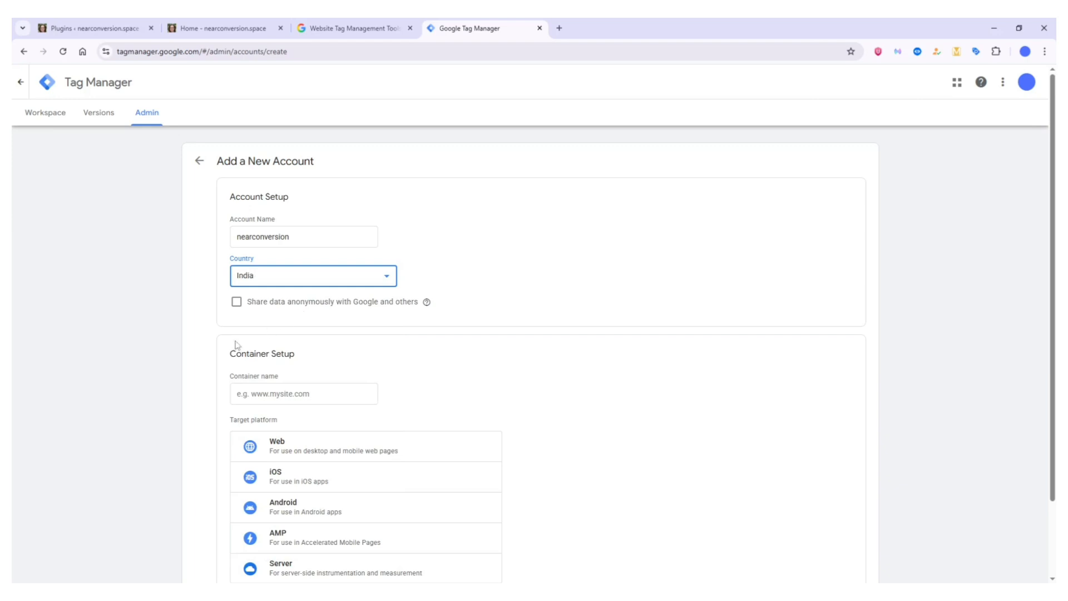
# Step: Copy the domain nearconversion.space from the website's address and paste it as the container name in Tag Manager
pyautogui.scroll(-1, 155, 362)
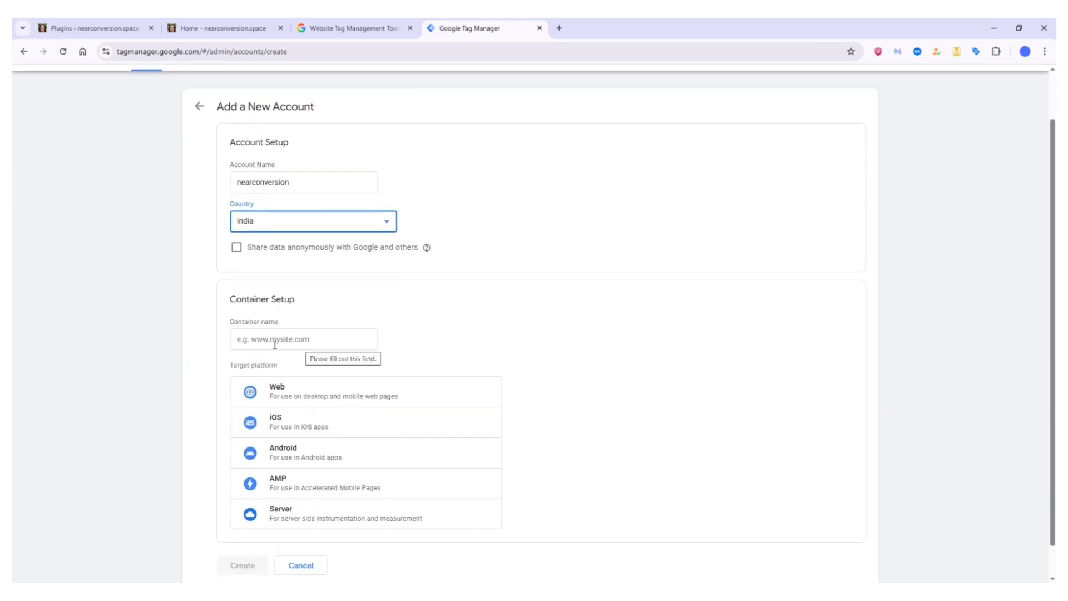
pyautogui.click(217, 26)
pyautogui.click(225, 52)
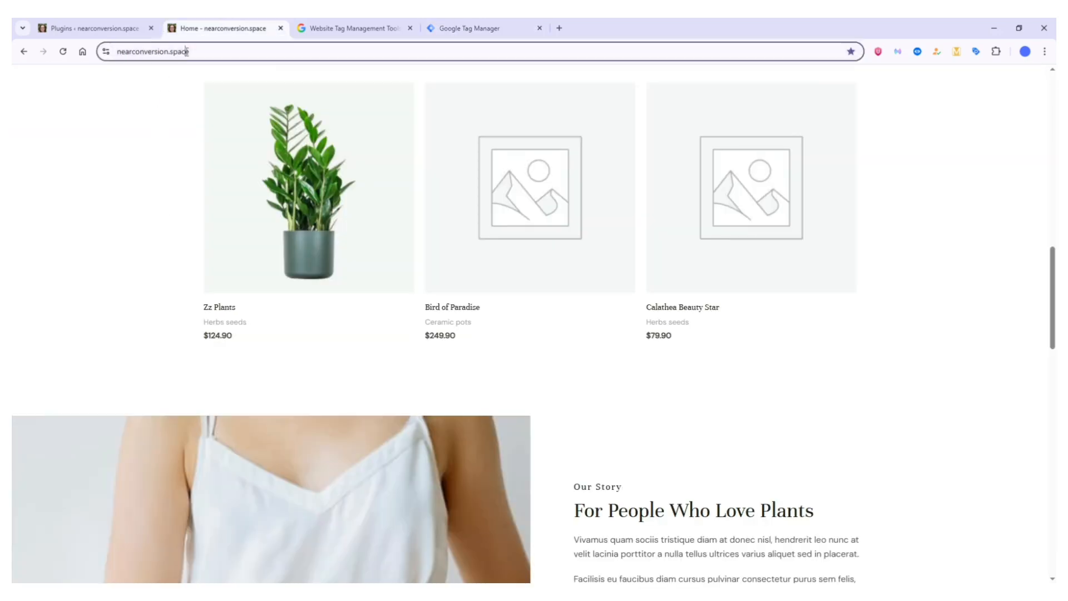
pyautogui.click(225, 52)
pyautogui.moveTo(238, 51); pyautogui.dragTo(157, 50)
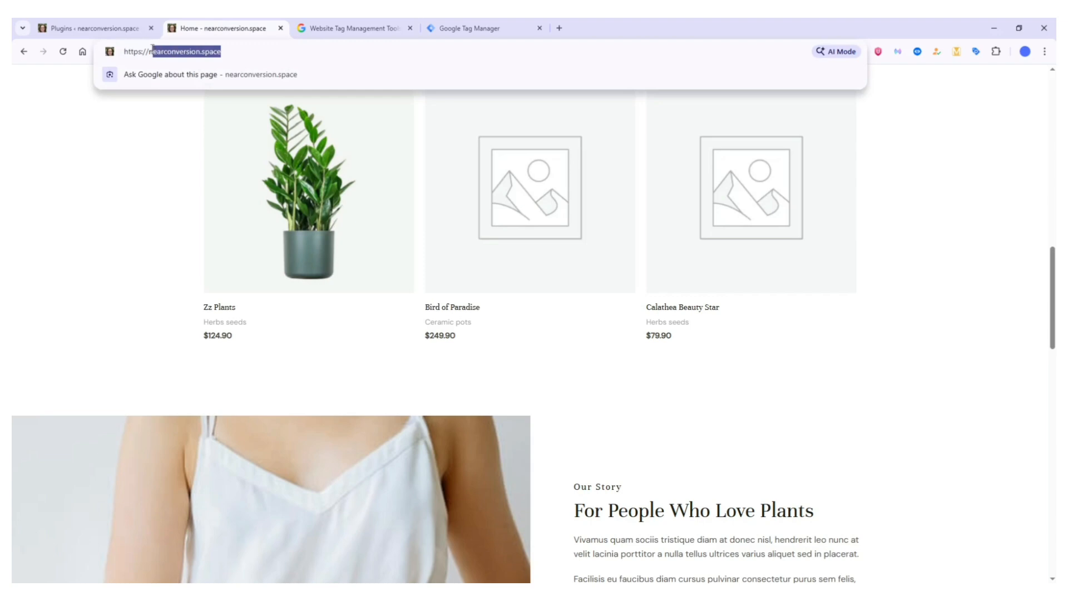
pyautogui.rightClick(165, 53)
pyautogui.click(188, 149)
pyautogui.click(125, 176)
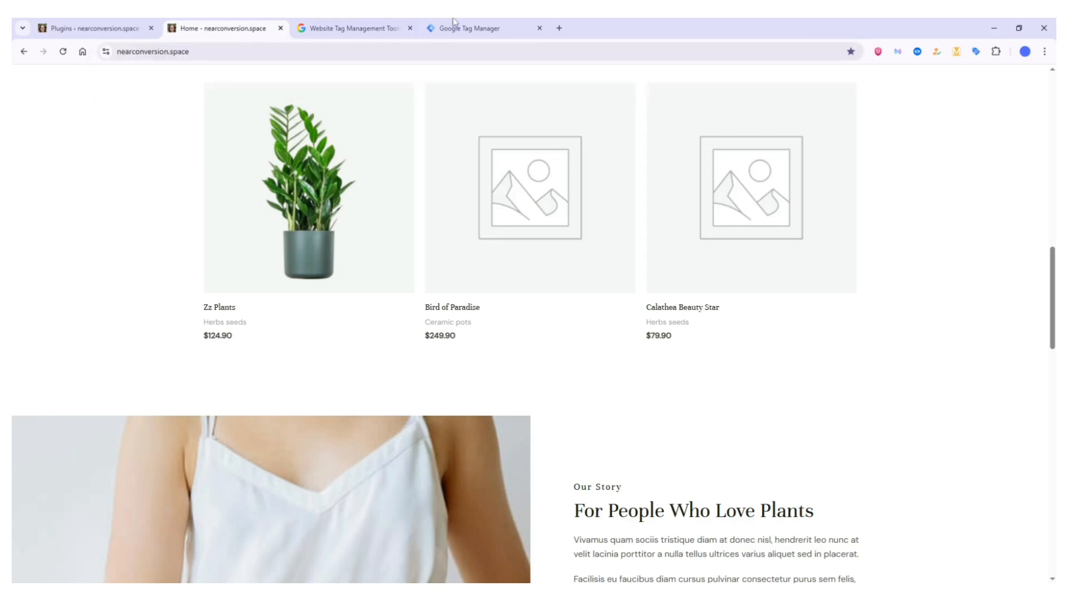
pyautogui.click(455, 26)
pyautogui.click(281, 343)
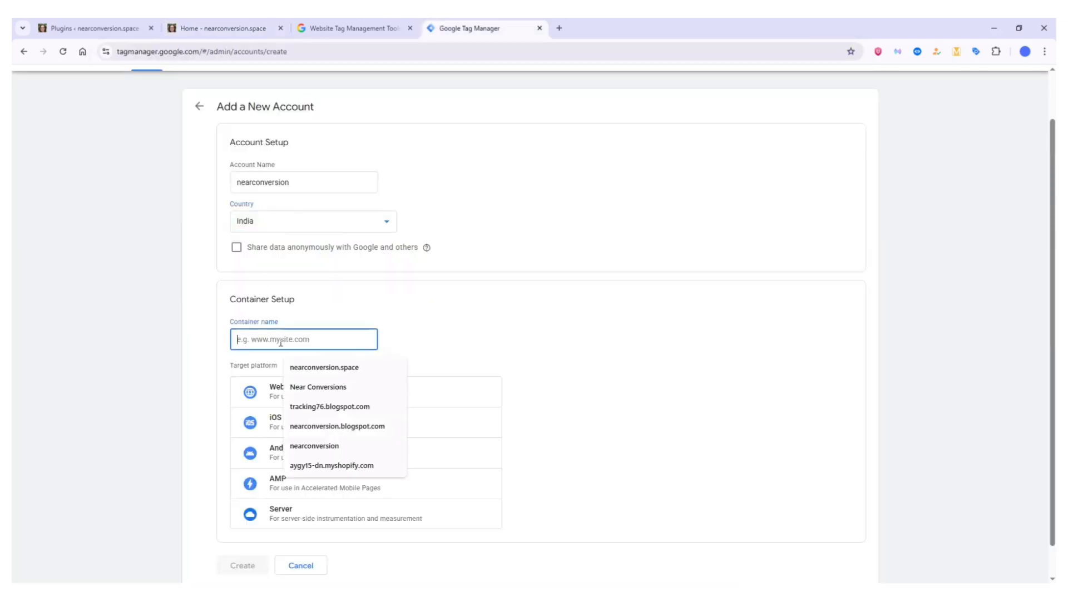
pyautogui.rightClick(281, 342)
pyautogui.click(316, 222)
pyautogui.click(165, 290)
# Step: Choose Web as the container's target platform
pyautogui.scroll(-1, 136, 372)
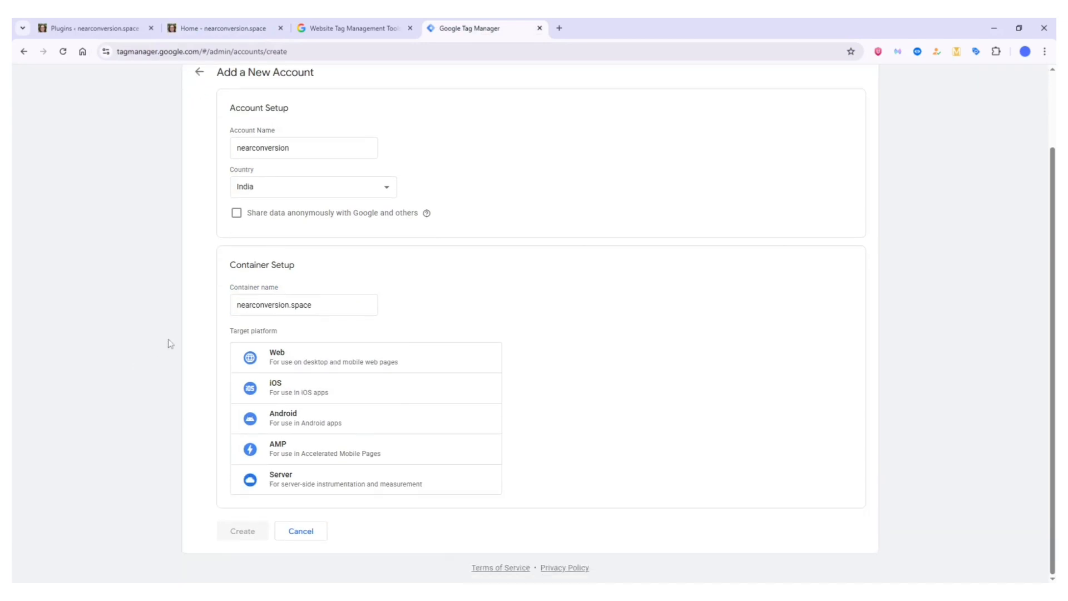
pyautogui.moveTo(281, 334); pyautogui.dragTo(235, 336)
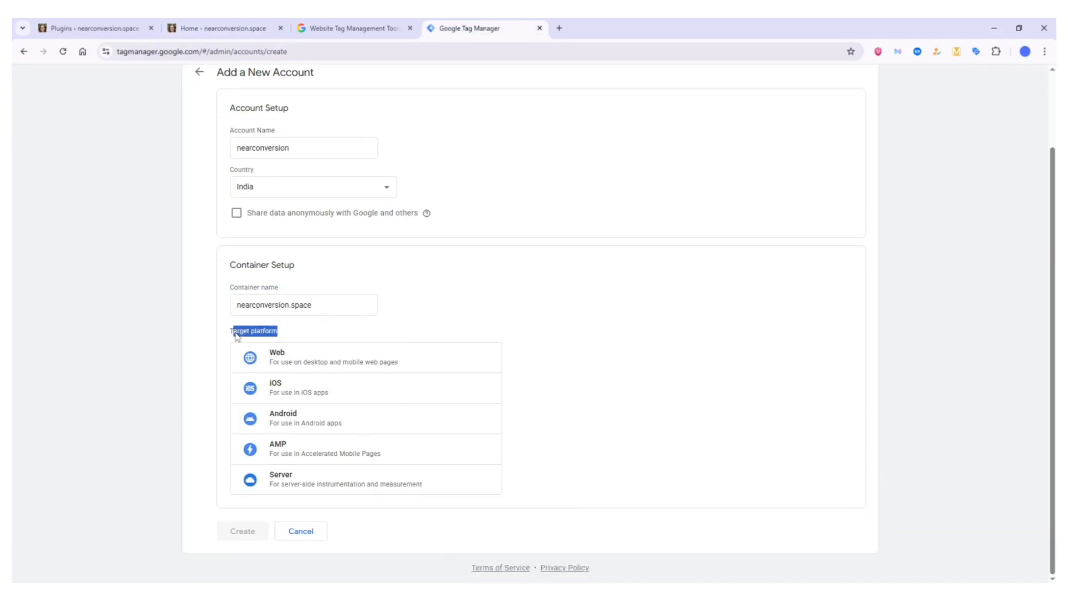
pyautogui.click(136, 334)
pyautogui.click(333, 363)
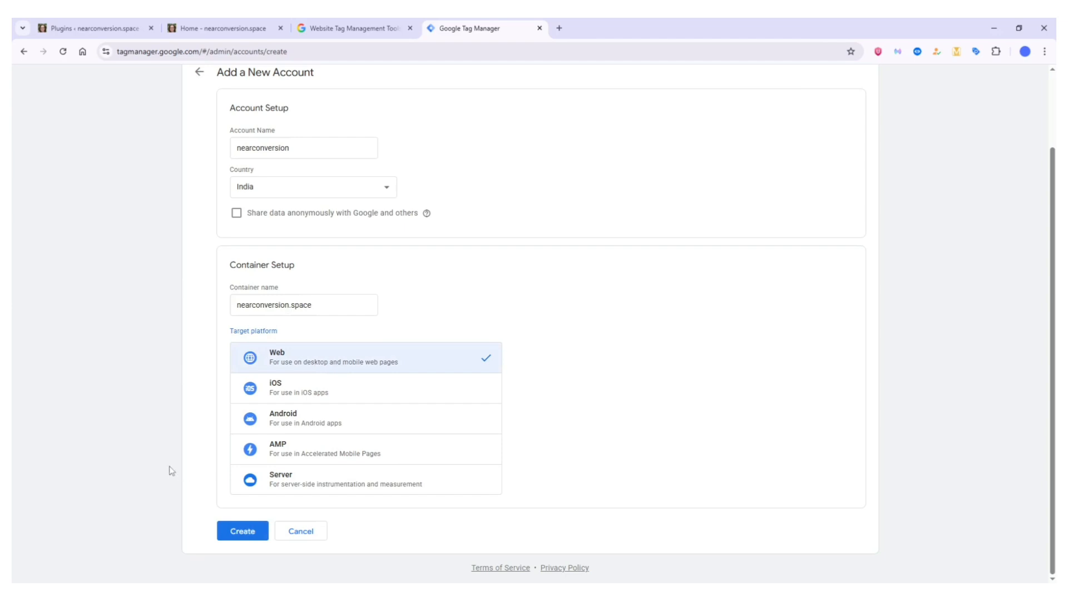
# Step: Create the account and accept the Terms of Service Agreement, including the GDPR Data Processing Terms
pyautogui.click(240, 531)
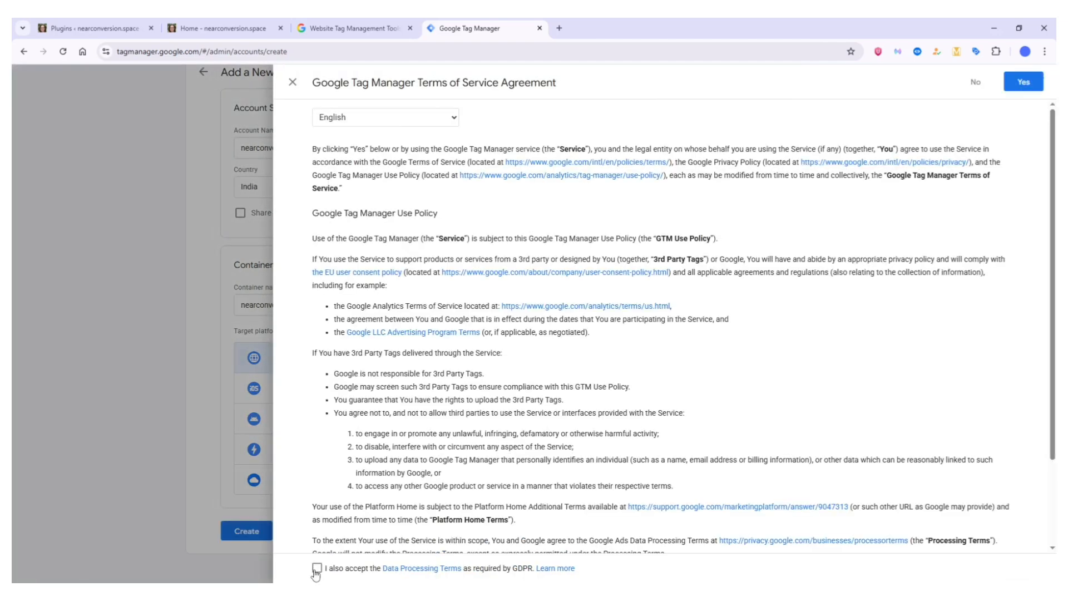
pyautogui.click(317, 569)
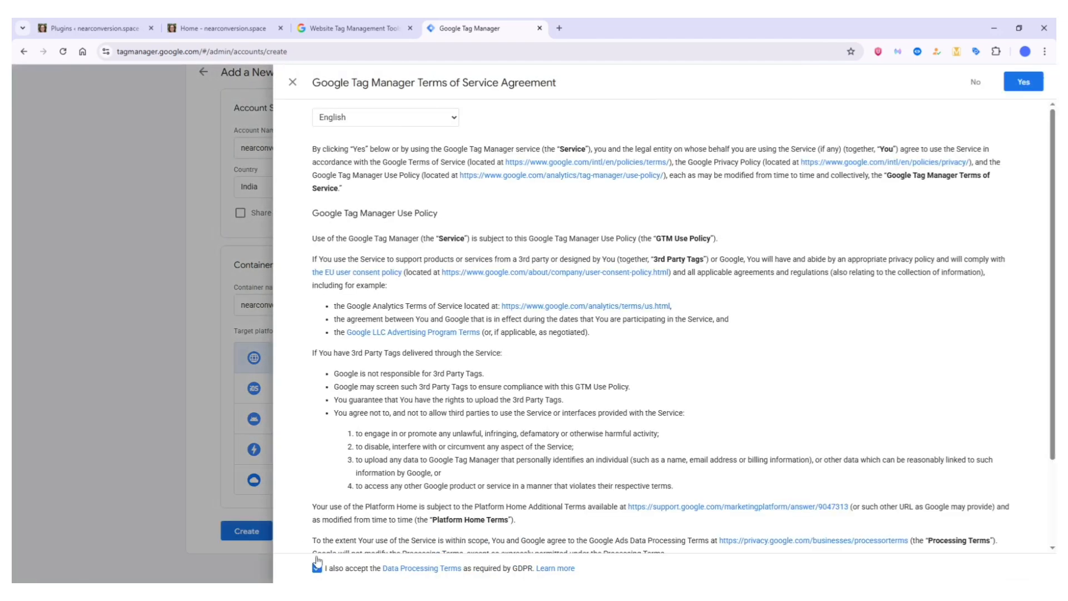
pyautogui.click(1022, 86)
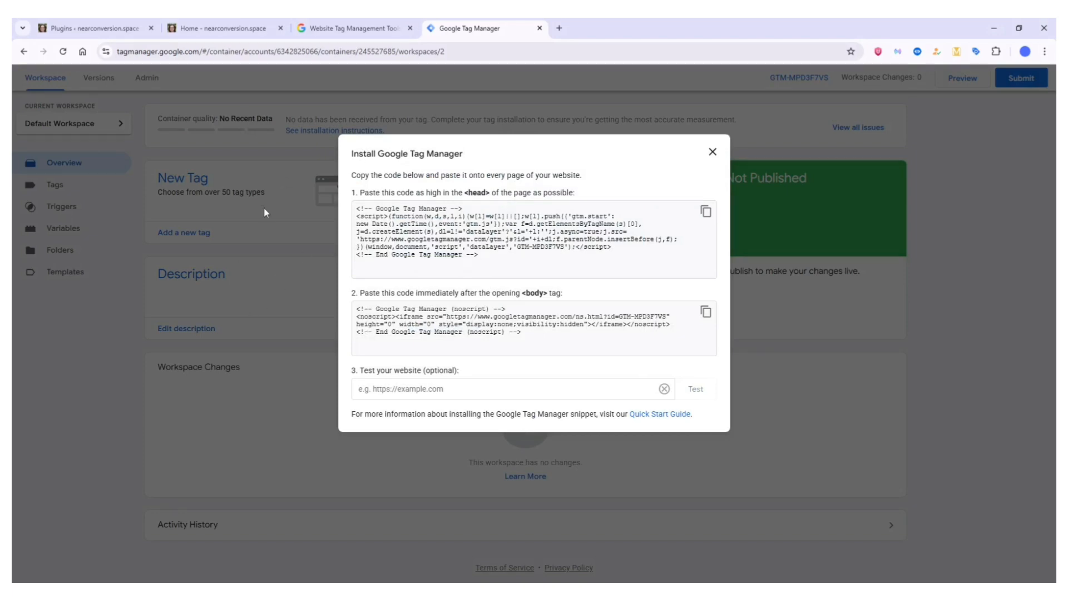
# Step: Switch to the site's WordPress admin and open the page for adding a new plugin
pyautogui.click(223, 29)
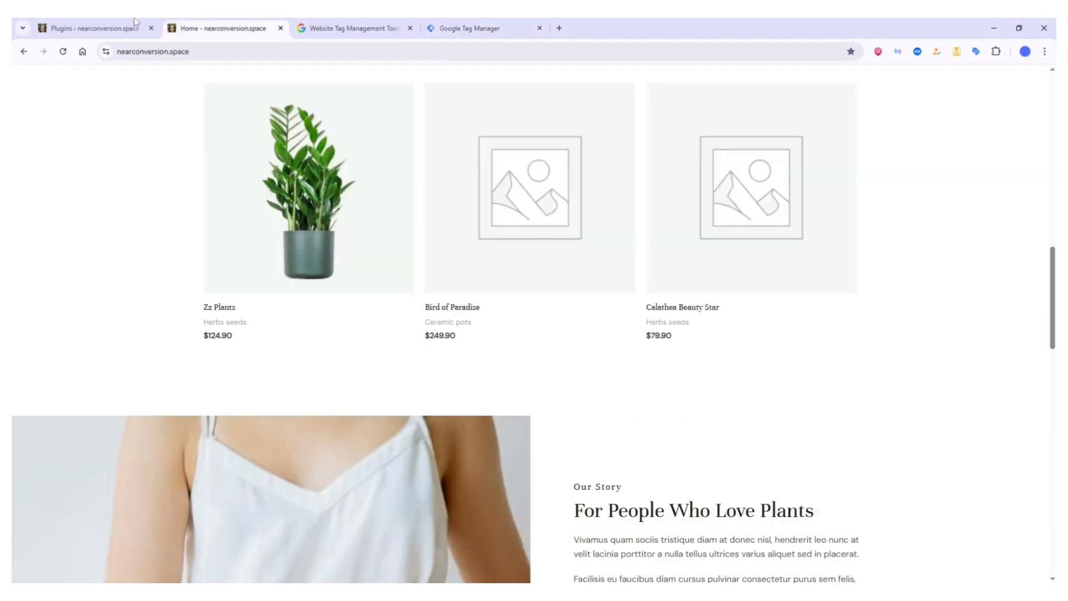
pyautogui.click(136, 28)
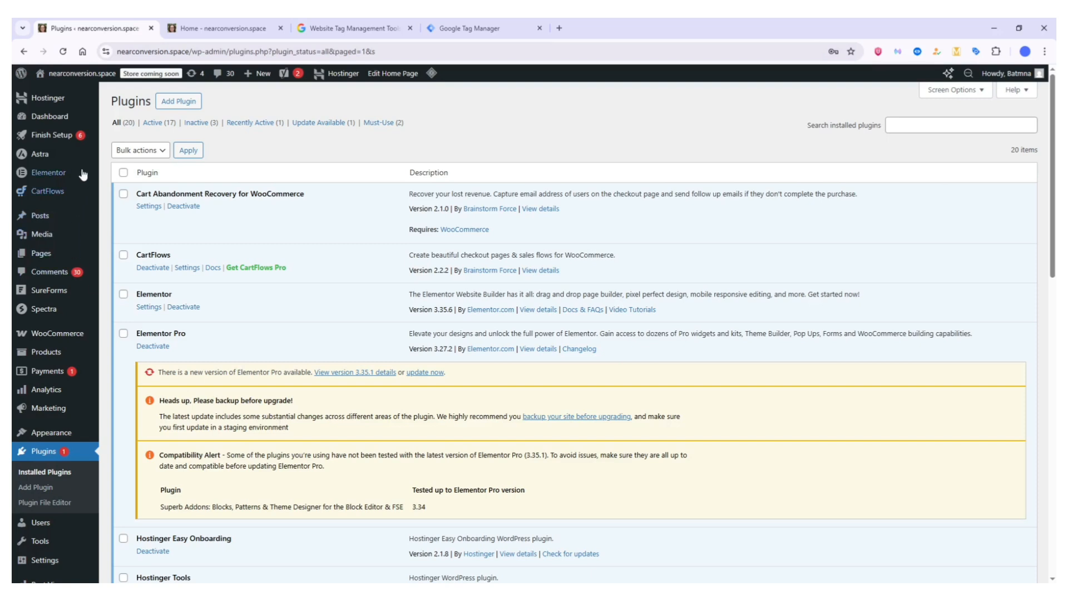
pyautogui.click(56, 119)
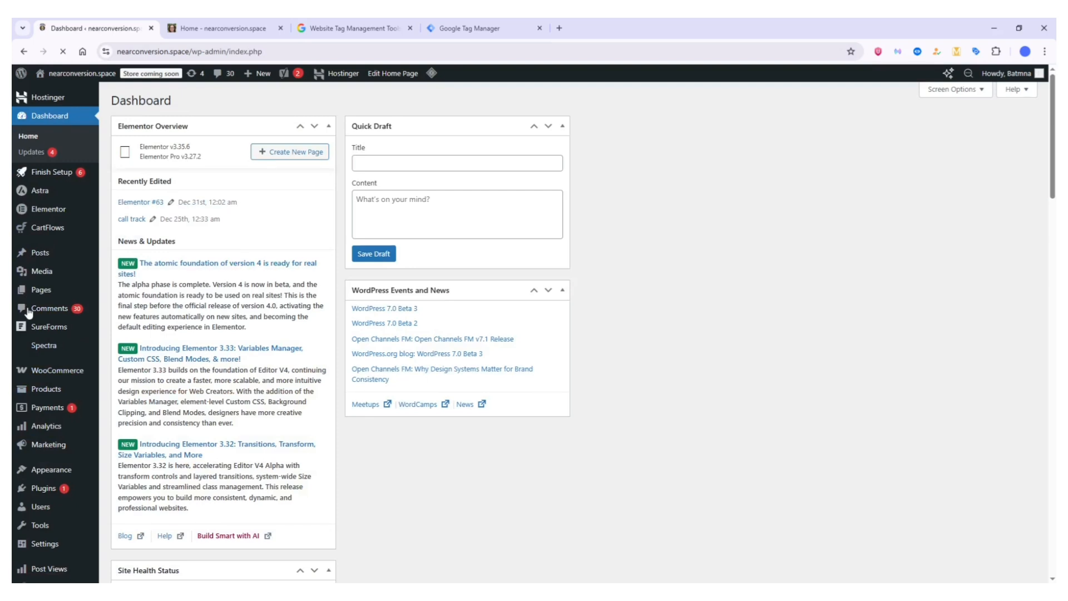
pyautogui.scroll(-2, 28, 303)
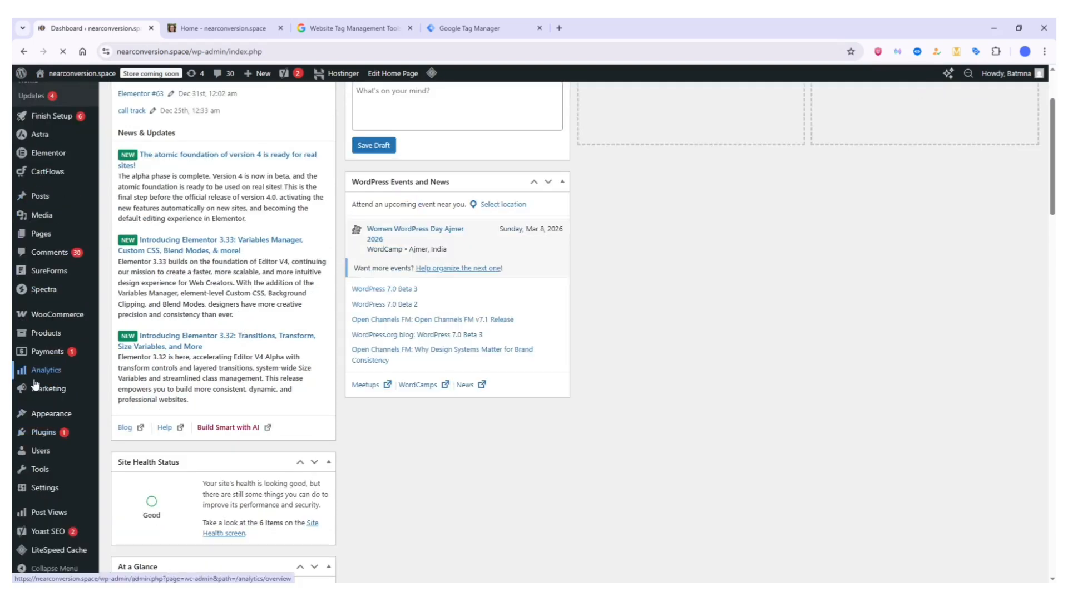
pyautogui.click(41, 435)
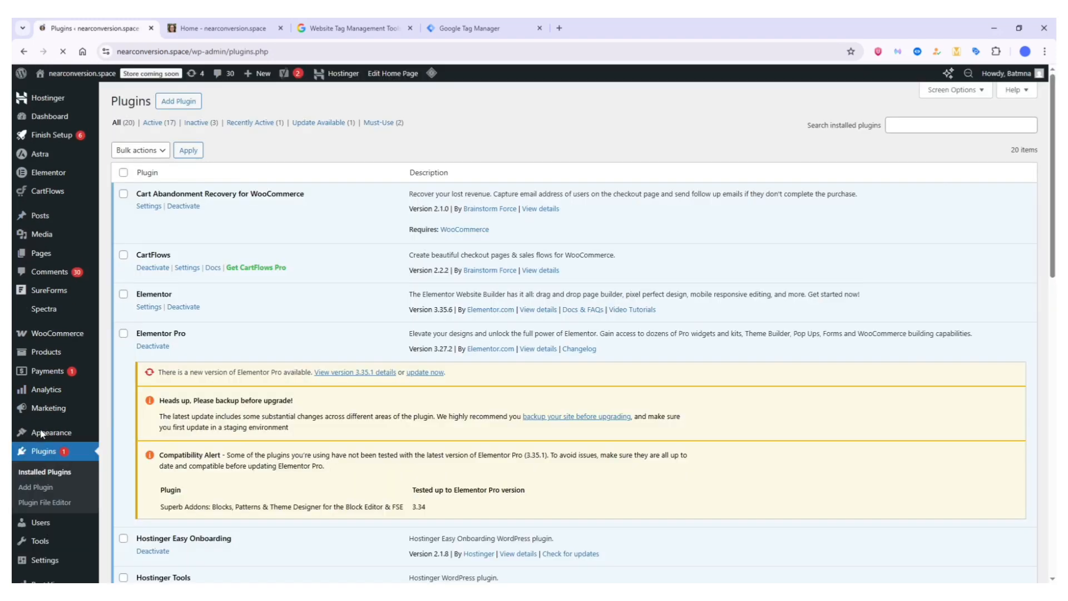
pyautogui.click(174, 103)
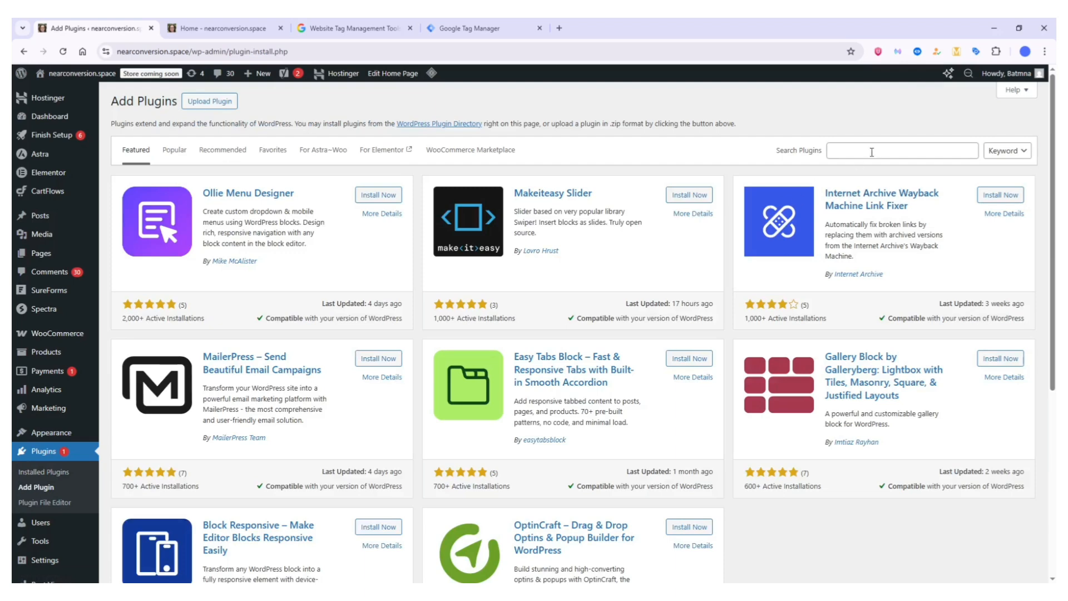
# Step: Search the WordPress plugin directory for "gtm4wp"
pyautogui.click(872, 152)
pyautogui.write('g')
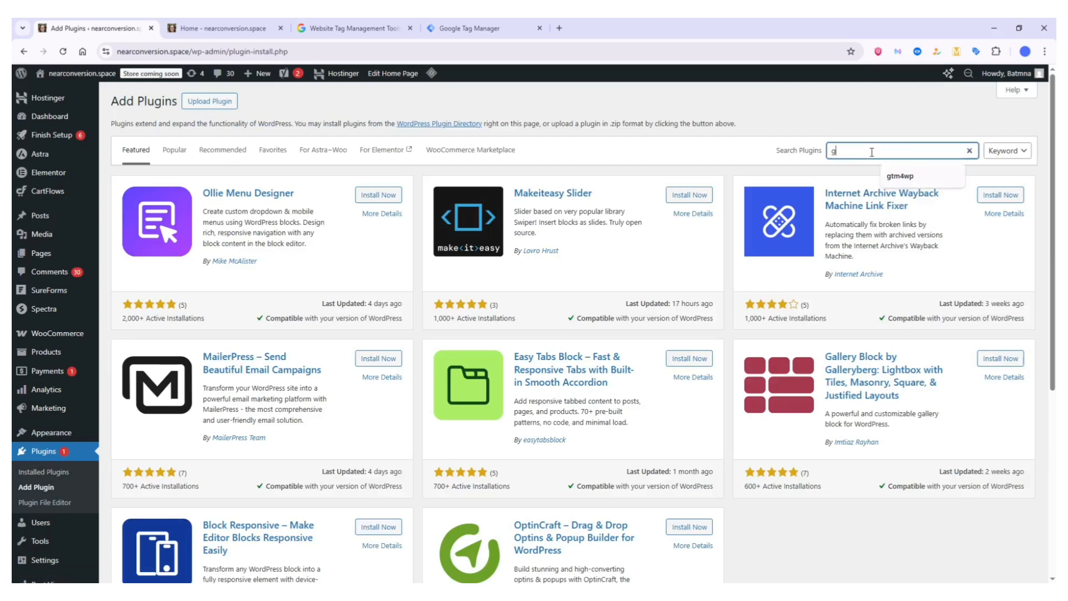
pyautogui.write('tm4wp')
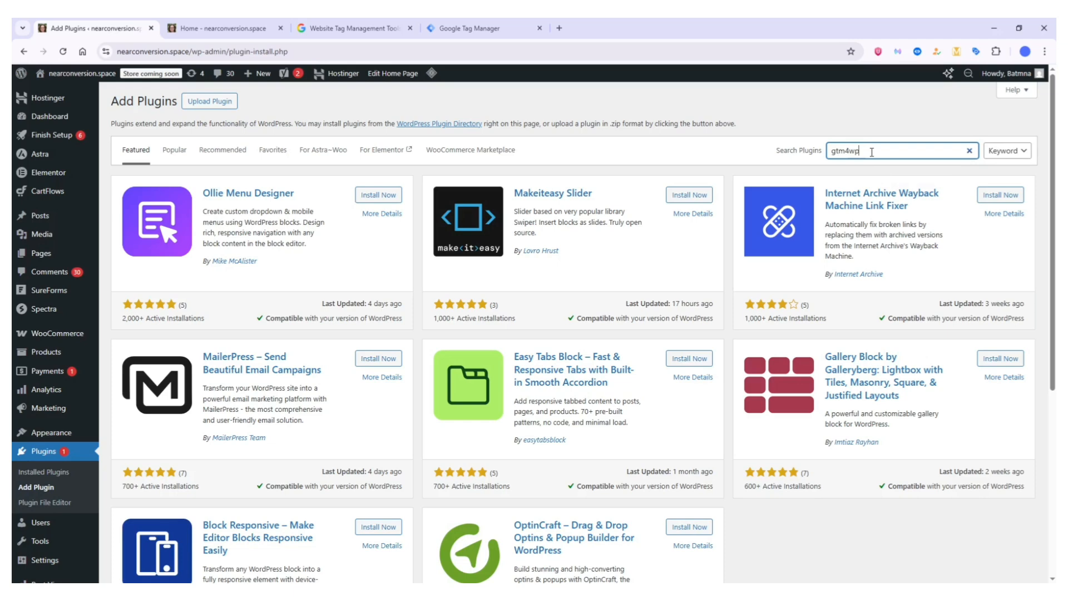
# Step: Run the plugin search, review the GTM4WP plugin's details, and install and activate it
pyautogui.press('Return')
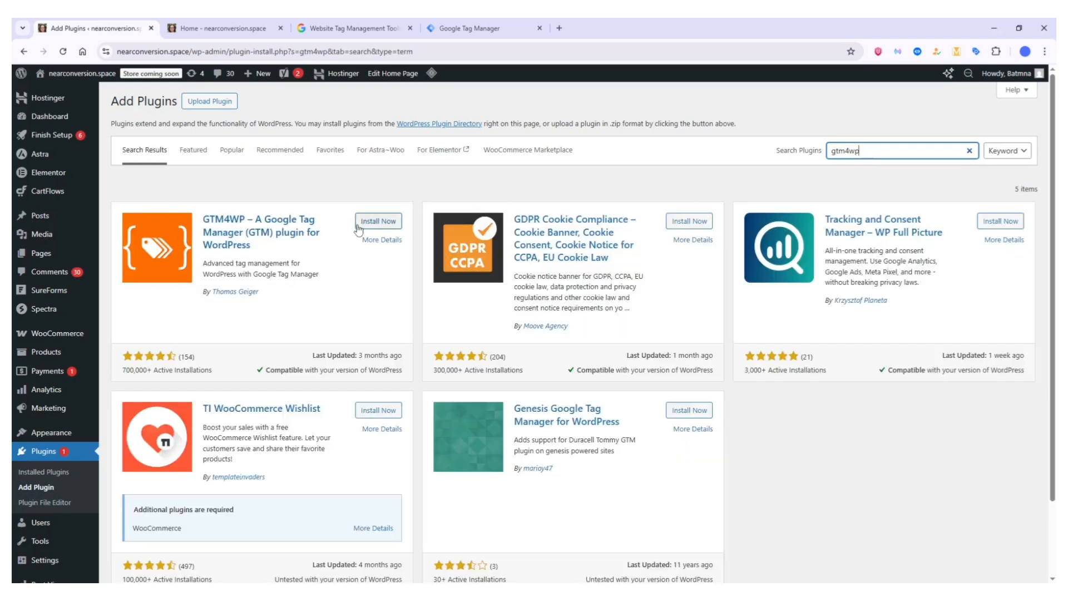
pyautogui.click(386, 240)
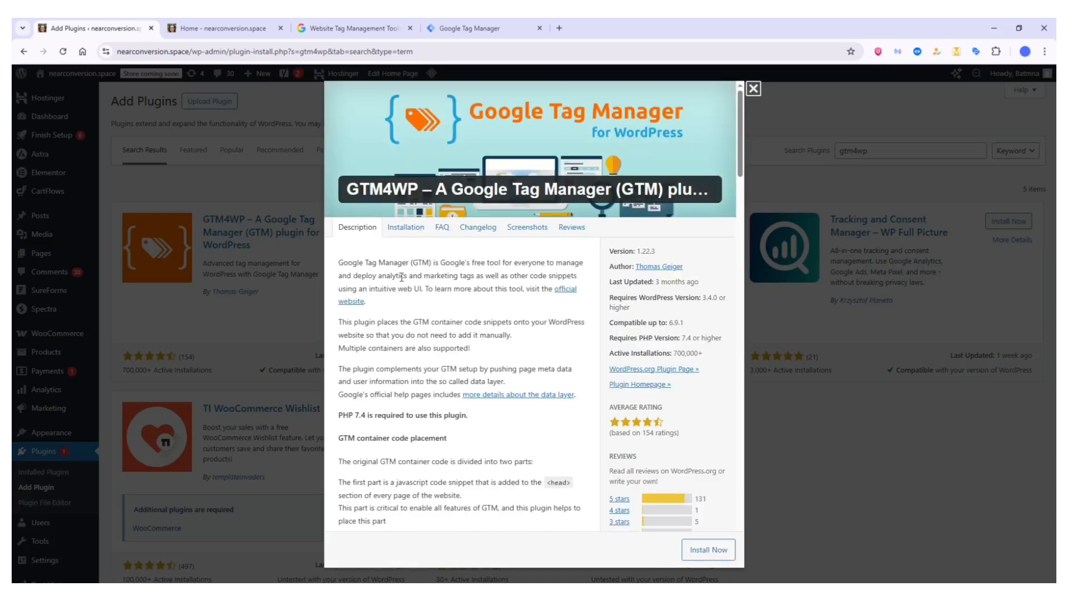
pyautogui.scroll(-3, 401, 277)
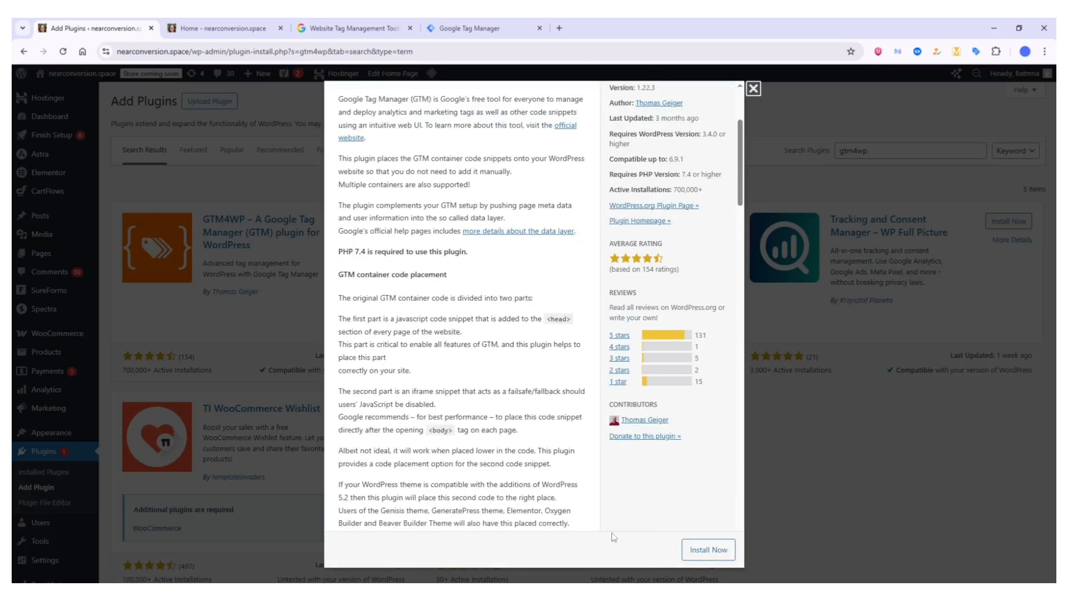
pyautogui.click(703, 551)
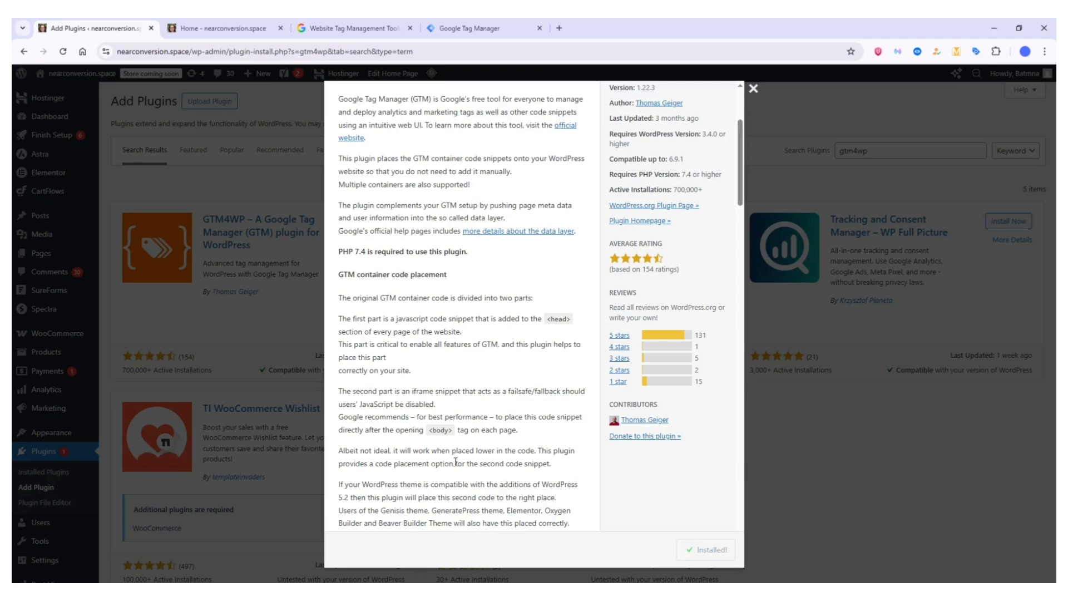
pyautogui.click(718, 554)
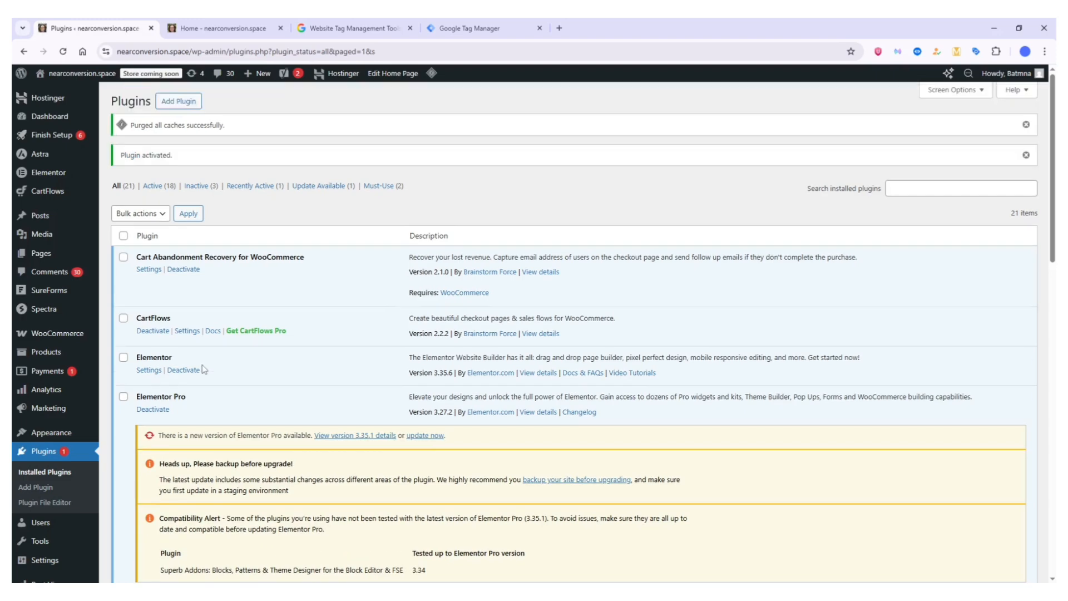
# Step: Open the settings of the GTM4WP plugin from the list of installed plugins
pyautogui.scroll(-5, 211, 363)
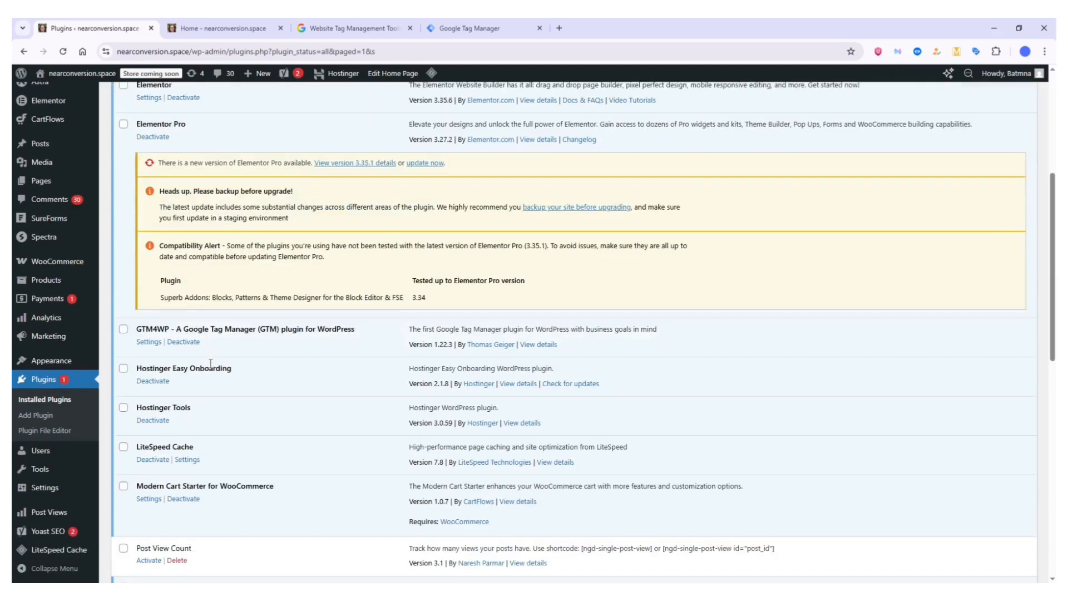
pyautogui.tripleClick(163, 275)
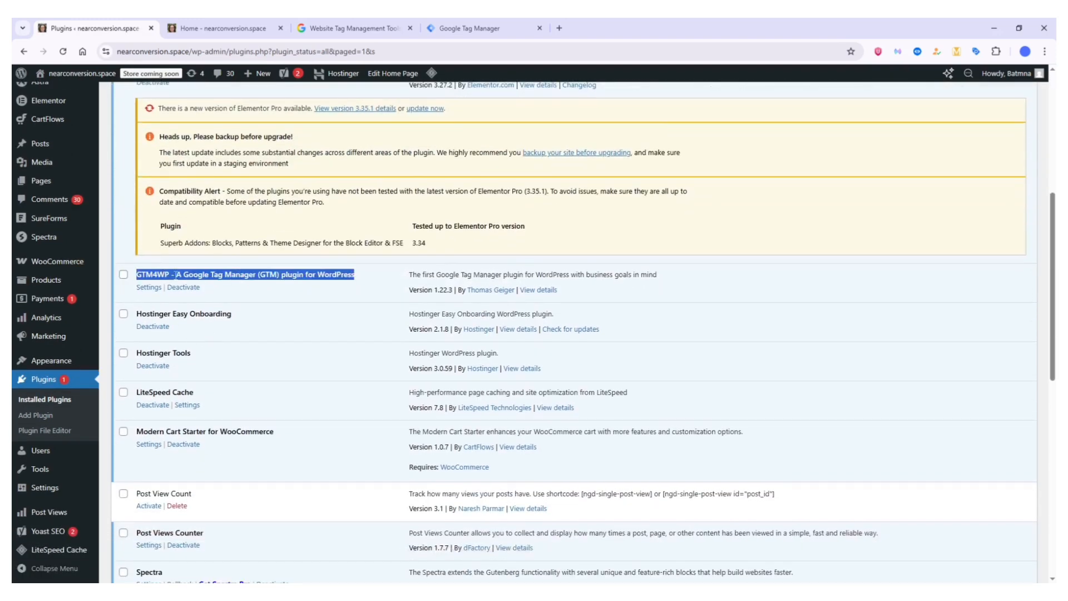
pyautogui.click(291, 273)
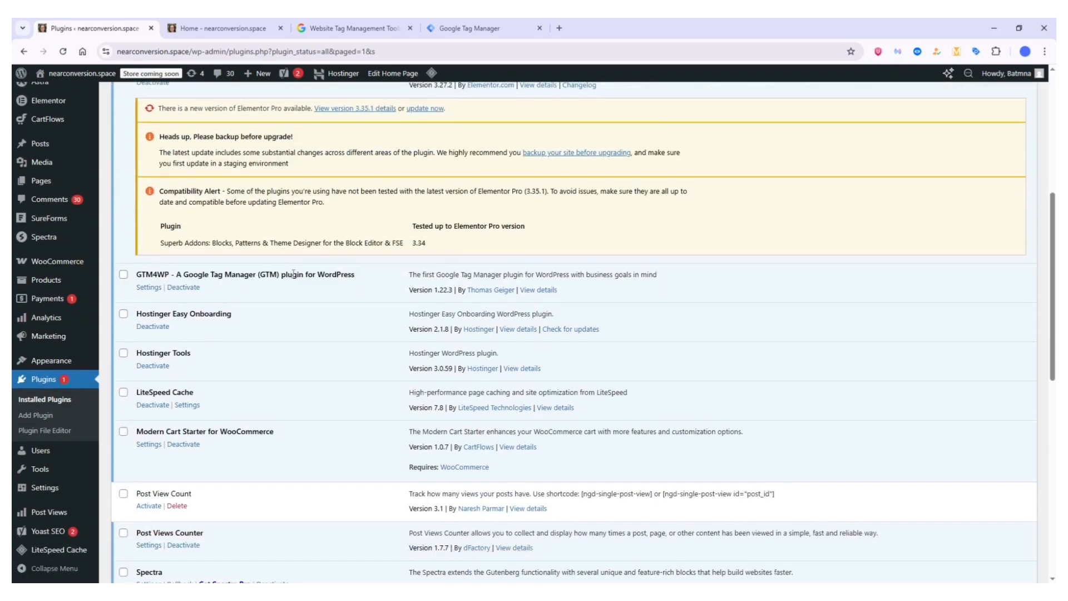
pyautogui.click(148, 287)
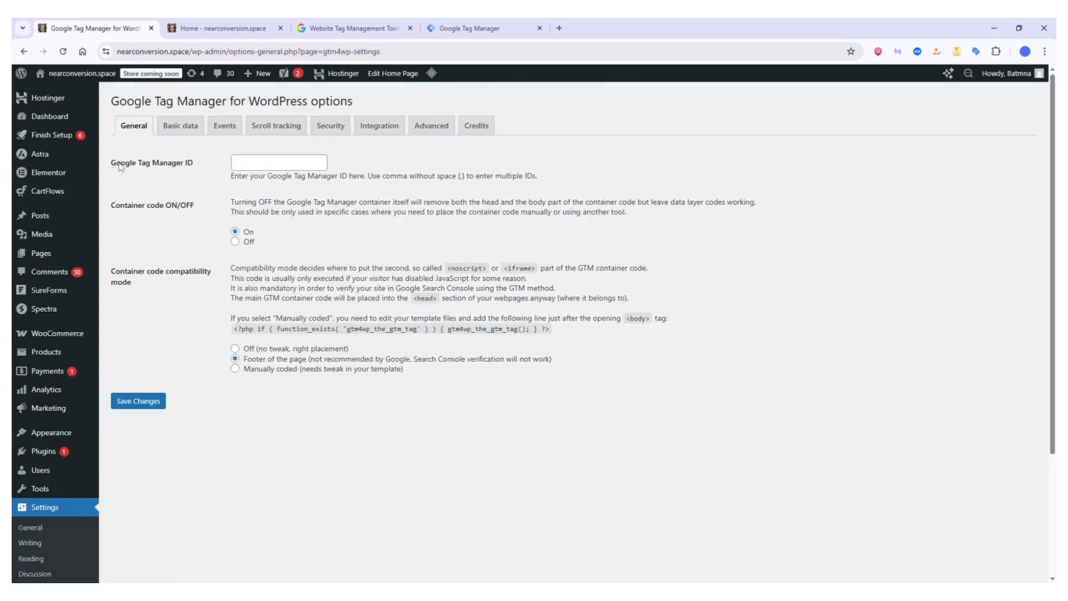
pyautogui.moveTo(116, 167); pyautogui.dragTo(181, 165)
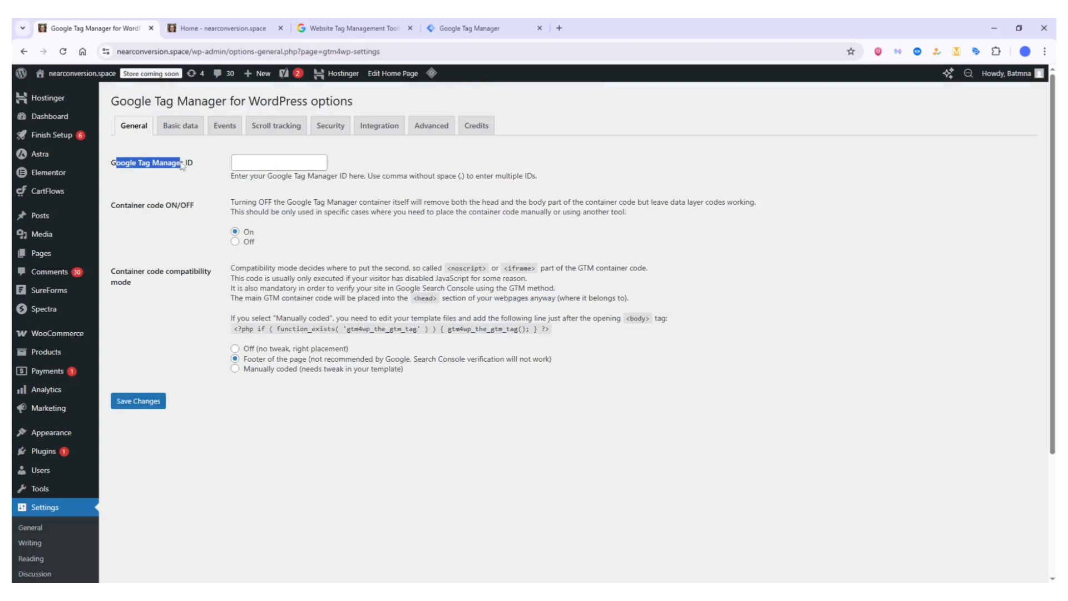
pyautogui.click(182, 165)
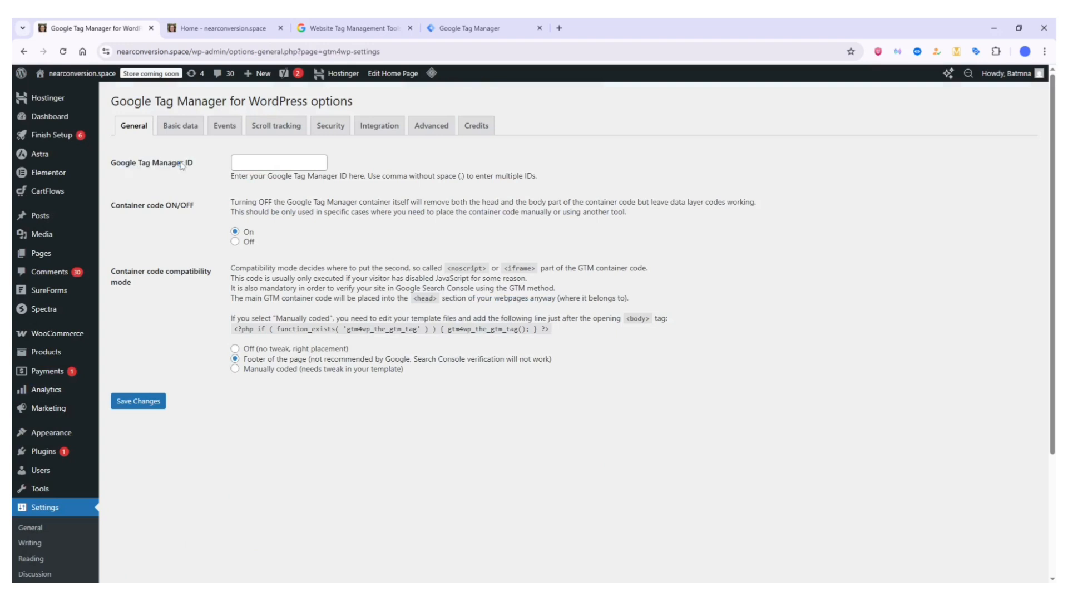
# Step: Switch to Google Tag Manager, dismiss the installation instructions, and copy the container ID GTM-MPD3F7VS
pyautogui.click(469, 20)
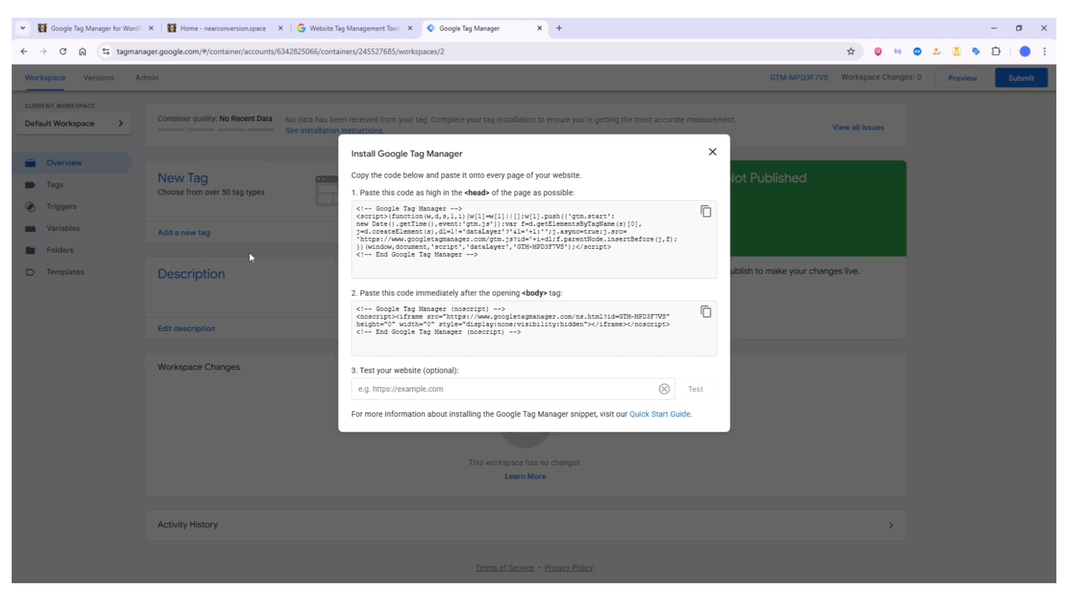
pyautogui.click(712, 151)
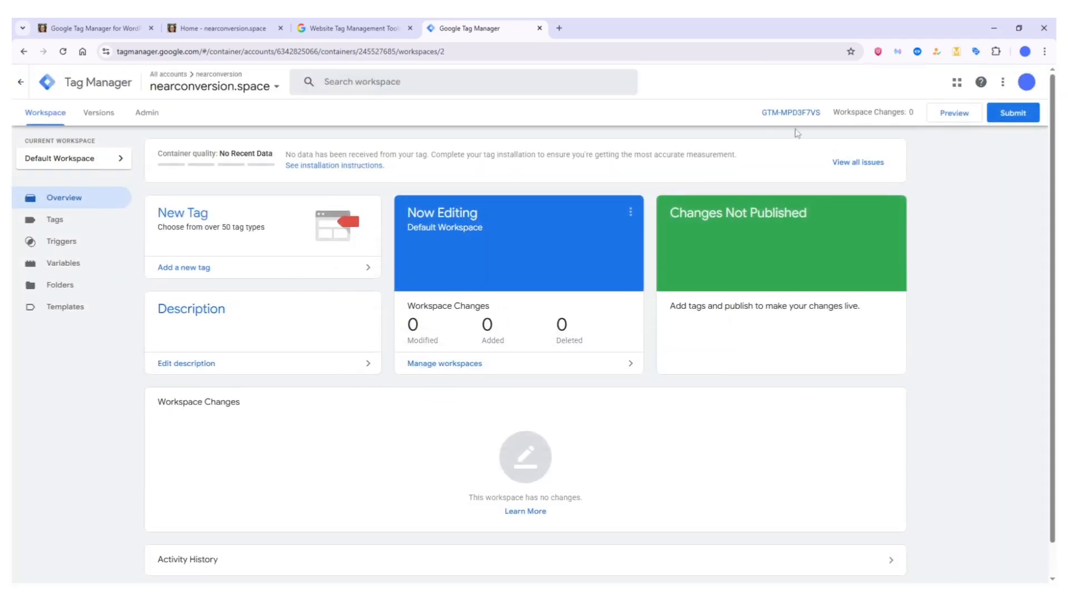
pyautogui.moveTo(761, 113); pyautogui.dragTo(820, 113)
pyautogui.hotkey('ctrl', 'c')
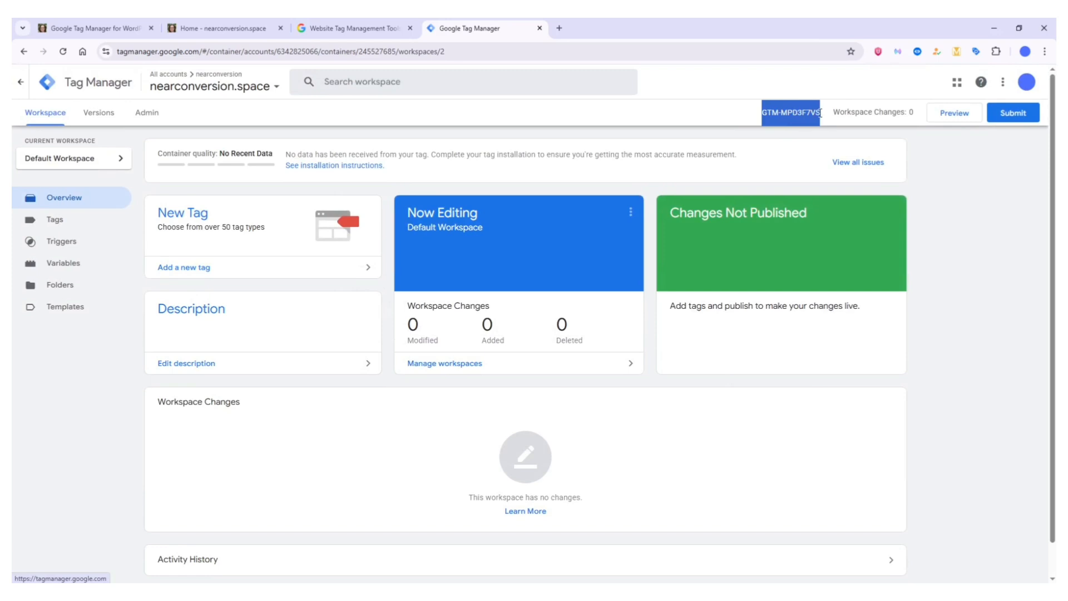
pyautogui.rightClick(794, 122)
pyautogui.click(805, 134)
pyautogui.click(701, 123)
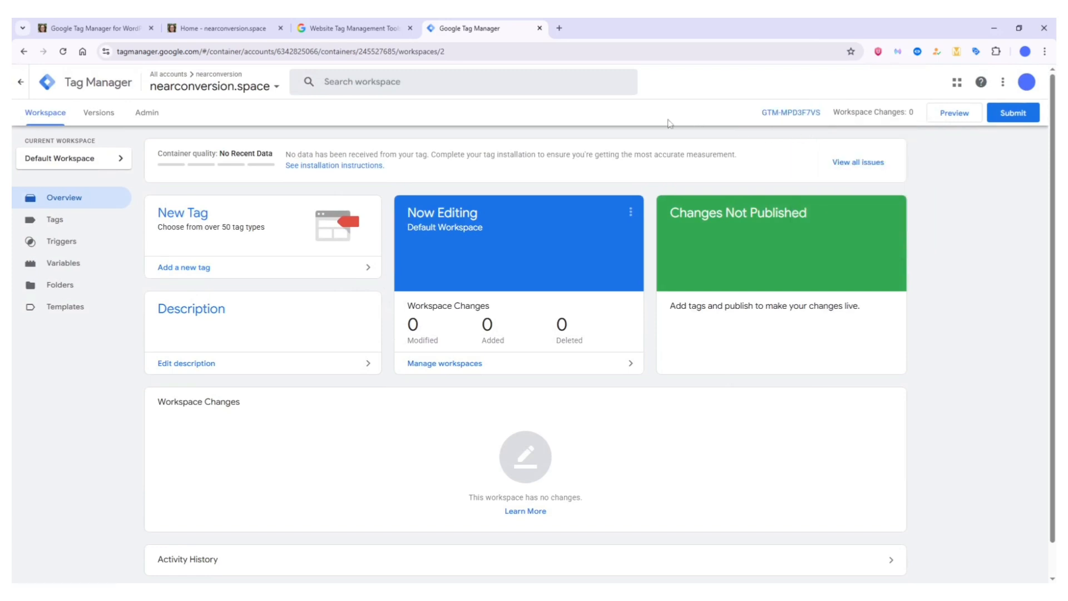
# Step: Return to the WordPress plugin settings and enter GTM-MPD3F7VS as the Google Tag Manager ID
pyautogui.click(203, 23)
pyautogui.click(101, 27)
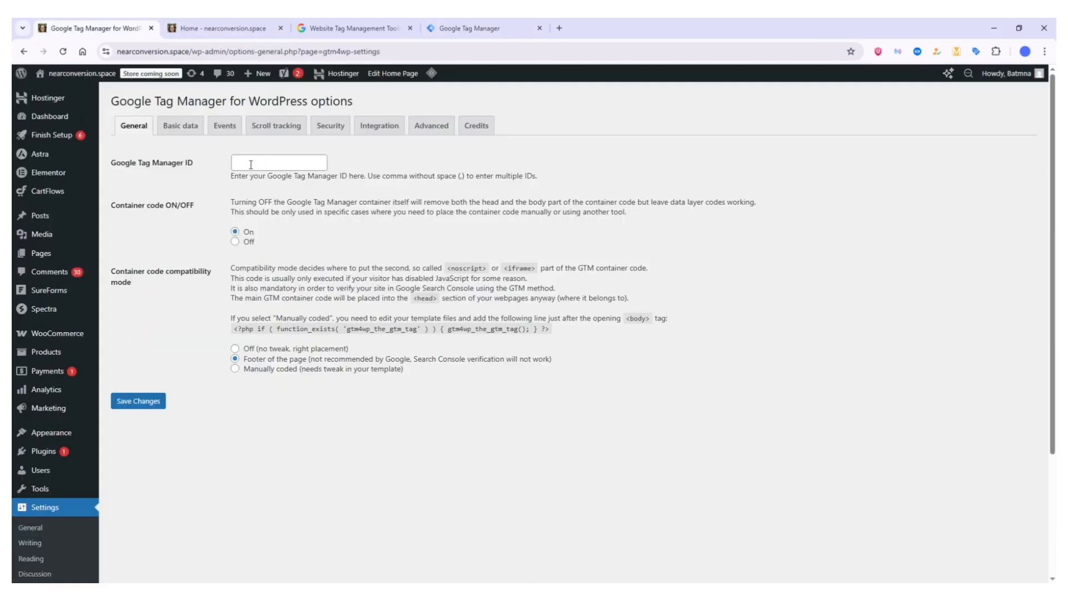
pyautogui.rightClick(264, 161)
pyautogui.click(311, 284)
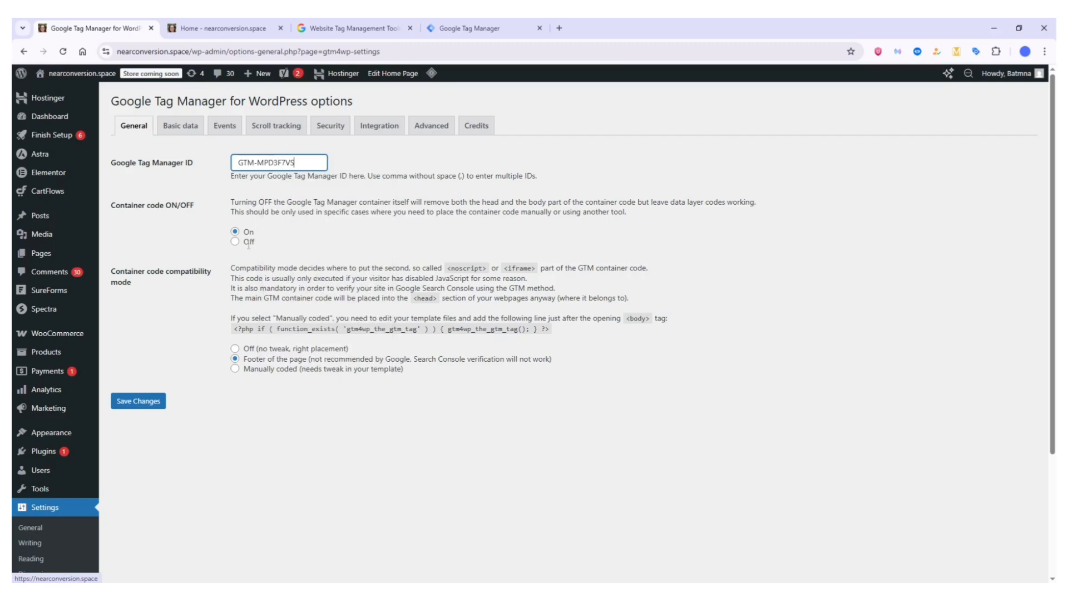
# Step: Set the container code to Off and its compatibility mode to "Off (no tweak, right placement)", and save the settings
pyautogui.moveTo(117, 214); pyautogui.dragTo(184, 211)
pyautogui.click(188, 210)
pyautogui.click(135, 402)
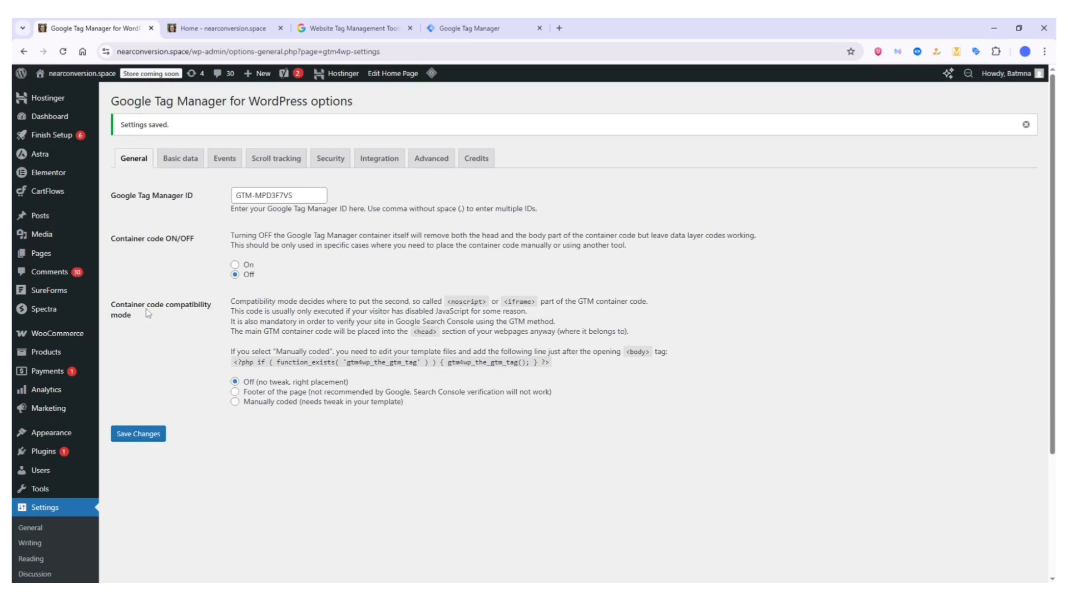
# Step: Enable Track e-commerce in the plugin's WooCommerce integration and save the settings
pyautogui.click(384, 164)
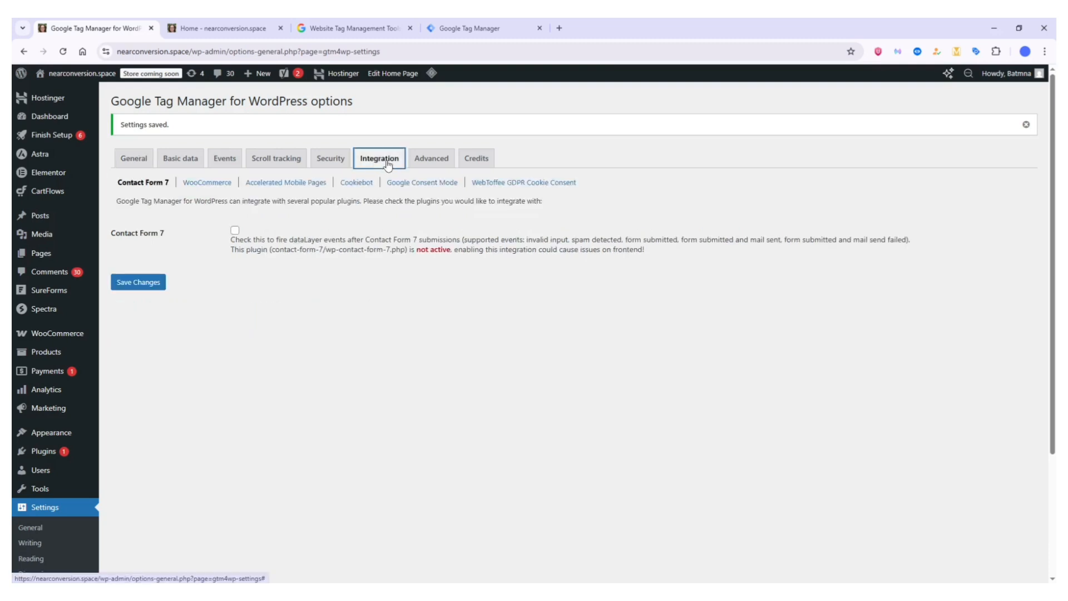
pyautogui.click(205, 183)
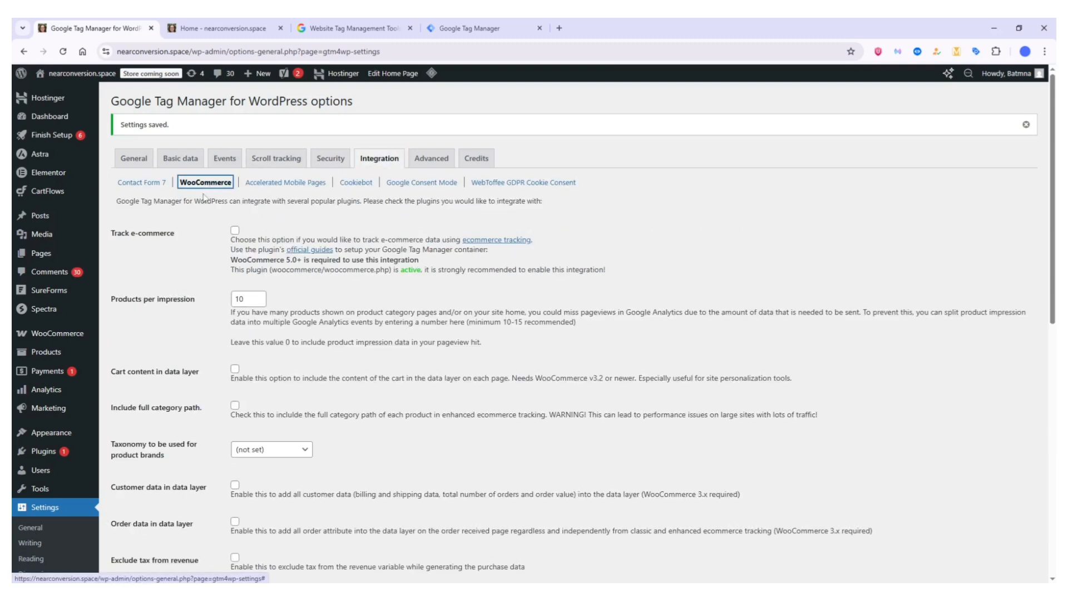
pyautogui.moveTo(113, 237); pyautogui.dragTo(169, 238)
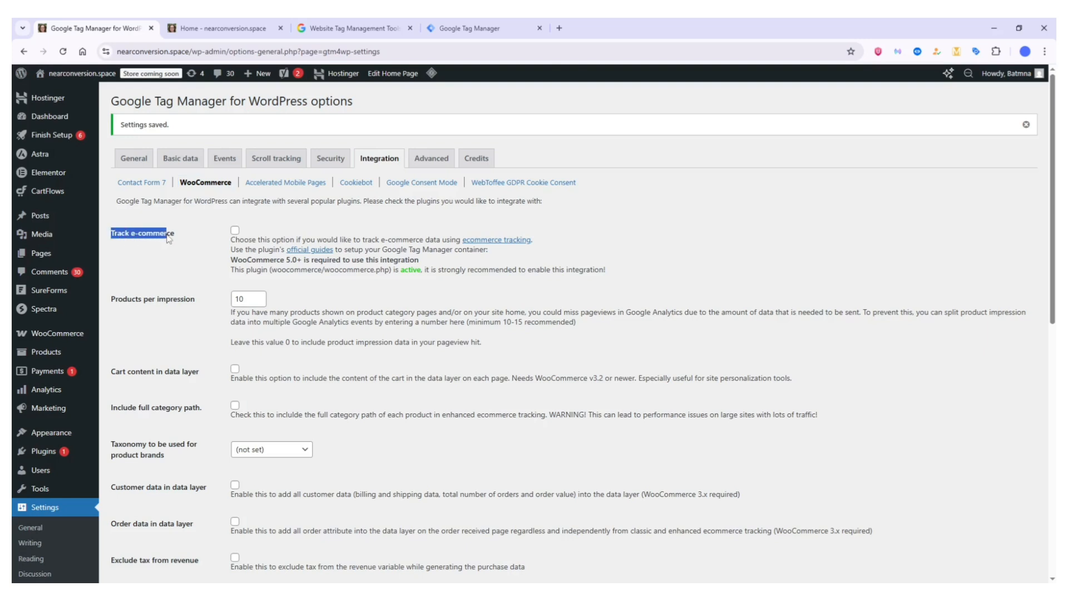
pyautogui.click(169, 239)
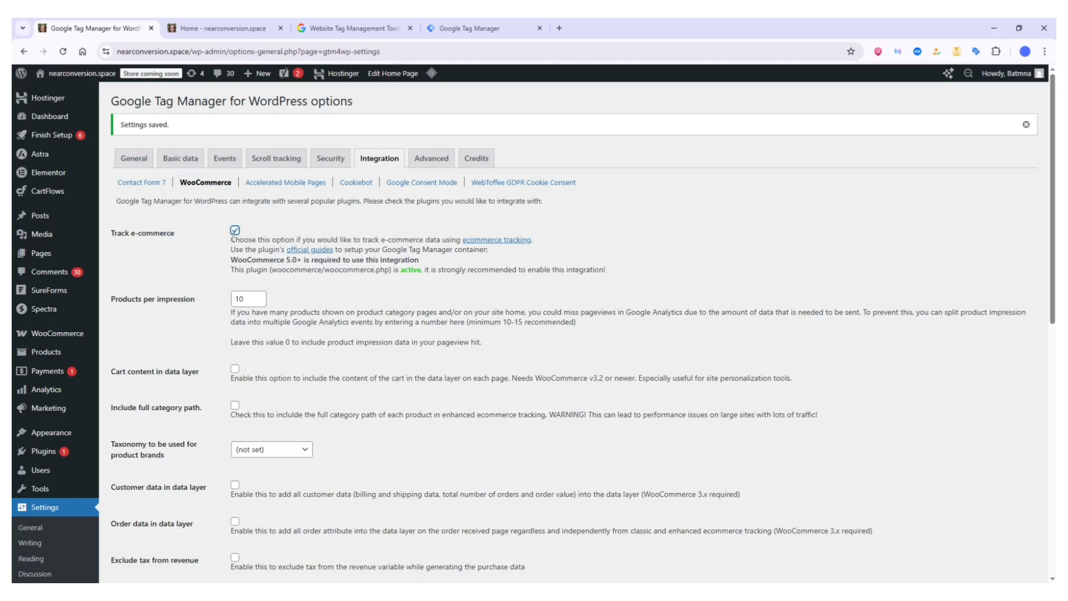
pyautogui.scroll(-15, 221, 298)
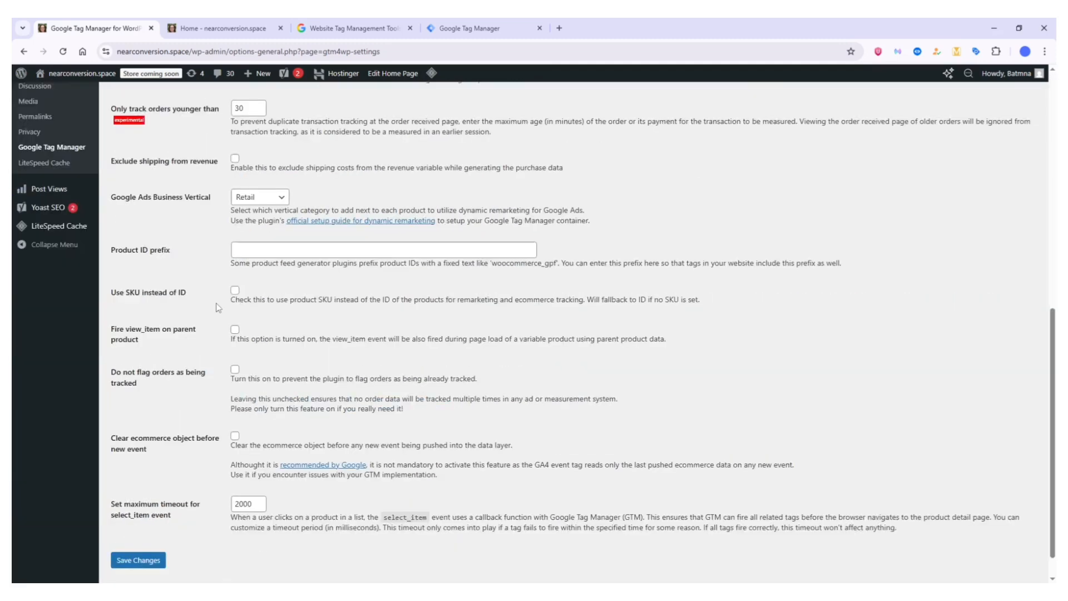
pyautogui.click(158, 533)
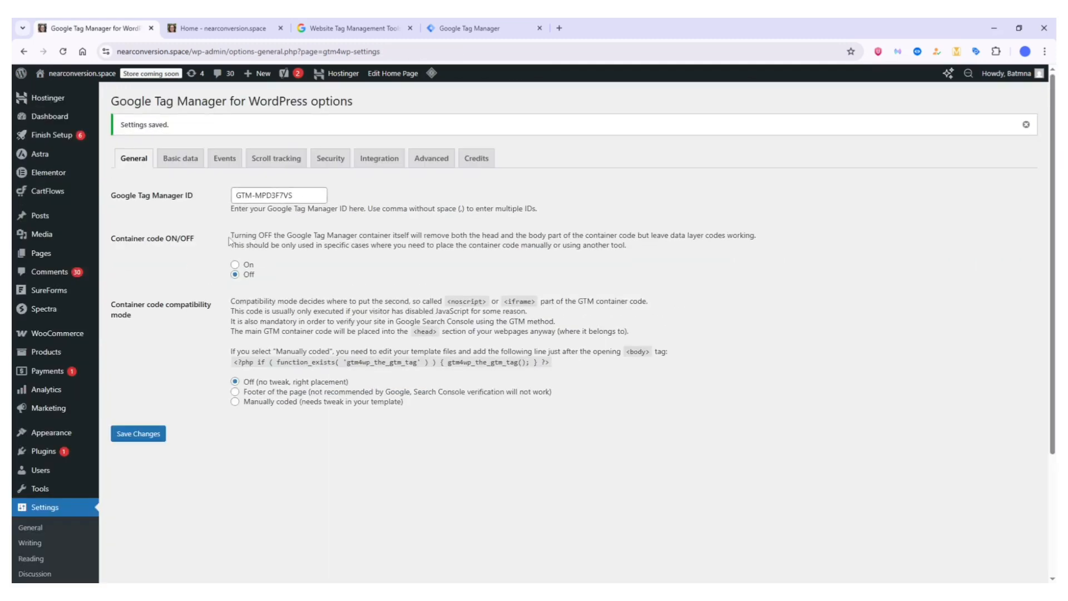
# Step: Set the container code to On in the plugin's general settings and save
pyautogui.moveTo(115, 241); pyautogui.dragTo(180, 243)
pyautogui.click(185, 243)
pyautogui.click(235, 264)
pyautogui.click(155, 438)
# Step: Switch to Google Tag Manager and open the container's installation instructions with the optional website test
pyautogui.click(478, 28)
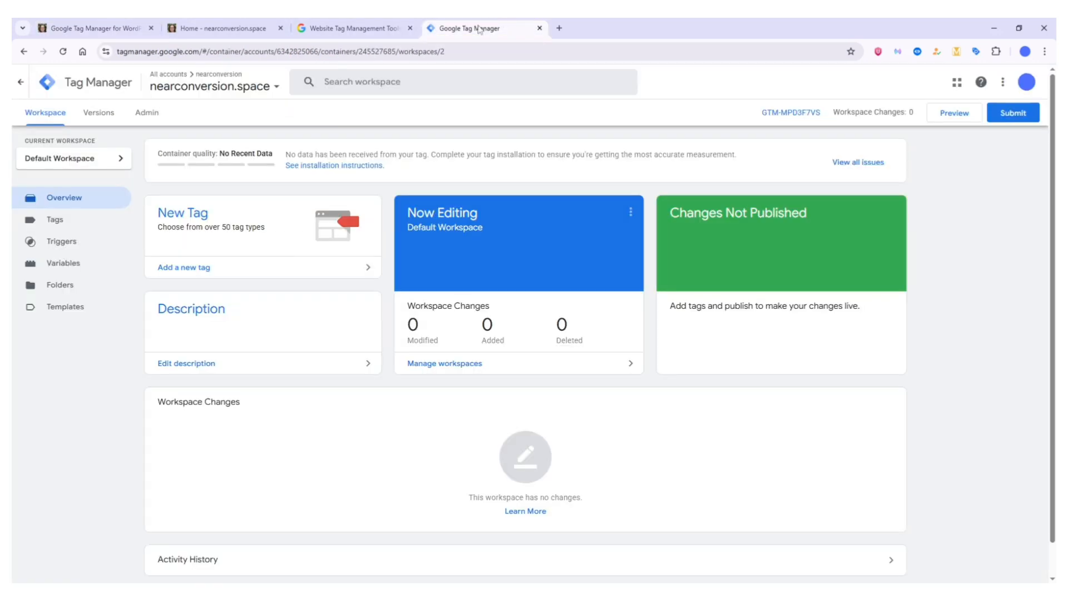
pyautogui.click(800, 112)
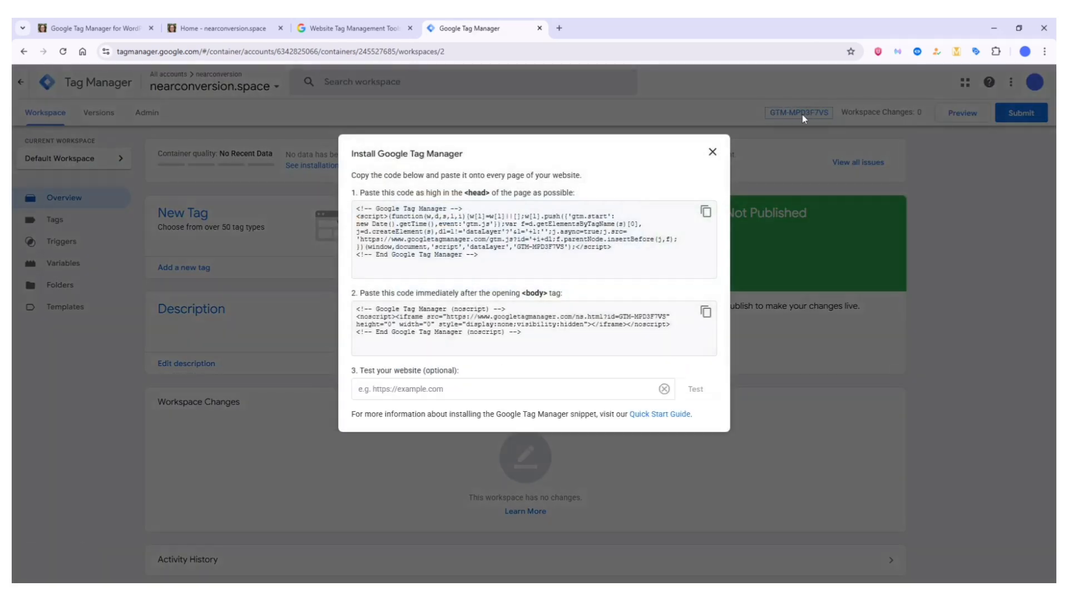
pyautogui.click(438, 395)
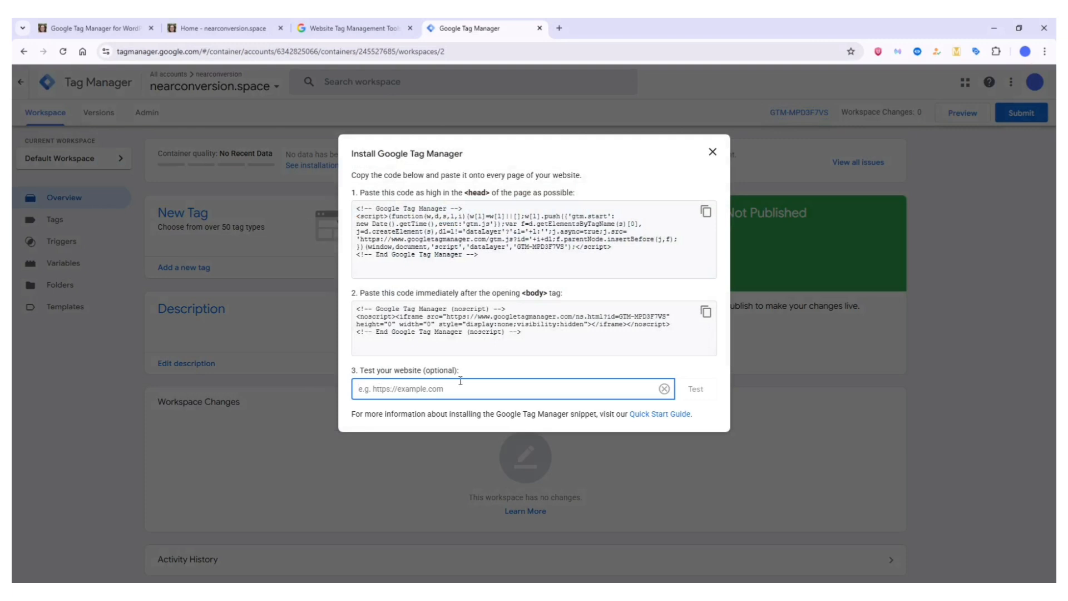
pyautogui.moveTo(360, 372); pyautogui.dragTo(433, 371)
pyautogui.click(432, 371)
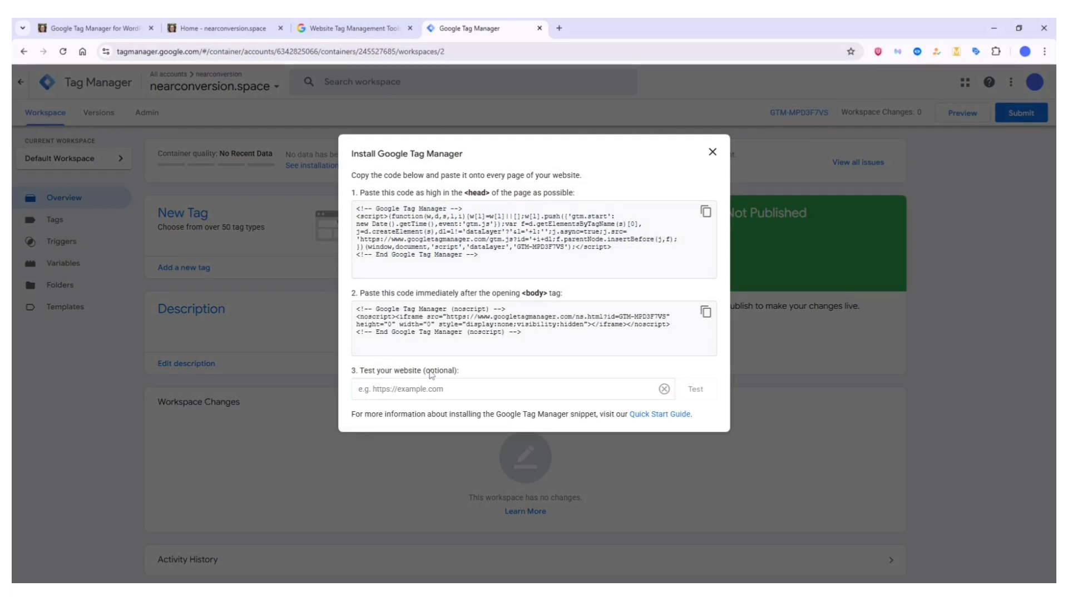
pyautogui.click(430, 382)
pyautogui.click(217, 27)
pyautogui.click(155, 51)
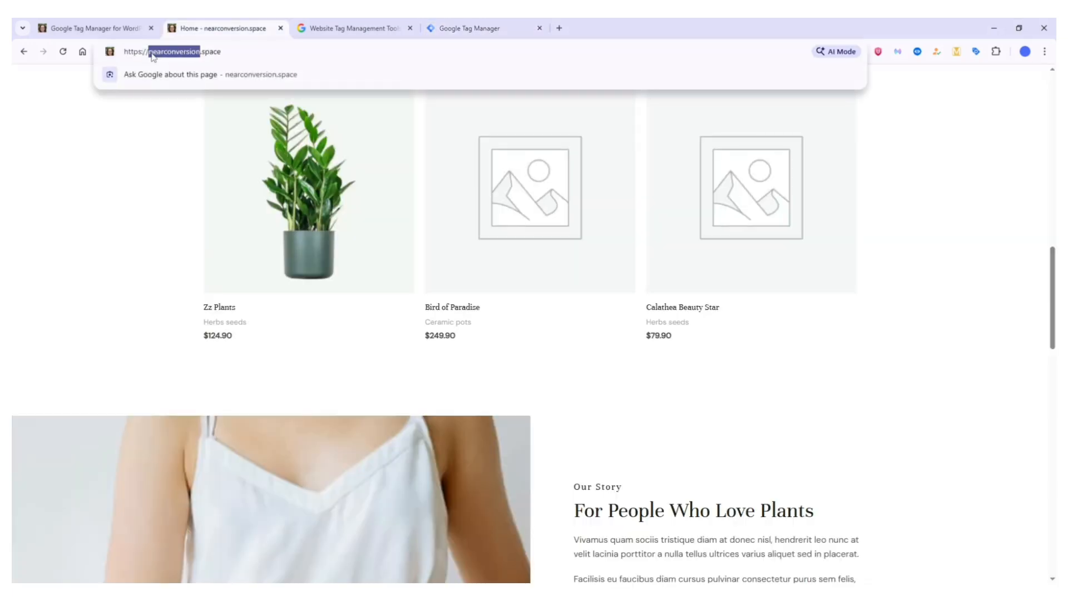
pyautogui.rightClick(156, 52)
pyautogui.click(177, 153)
pyautogui.click(142, 214)
pyautogui.click(466, 26)
pyautogui.rightClick(404, 393)
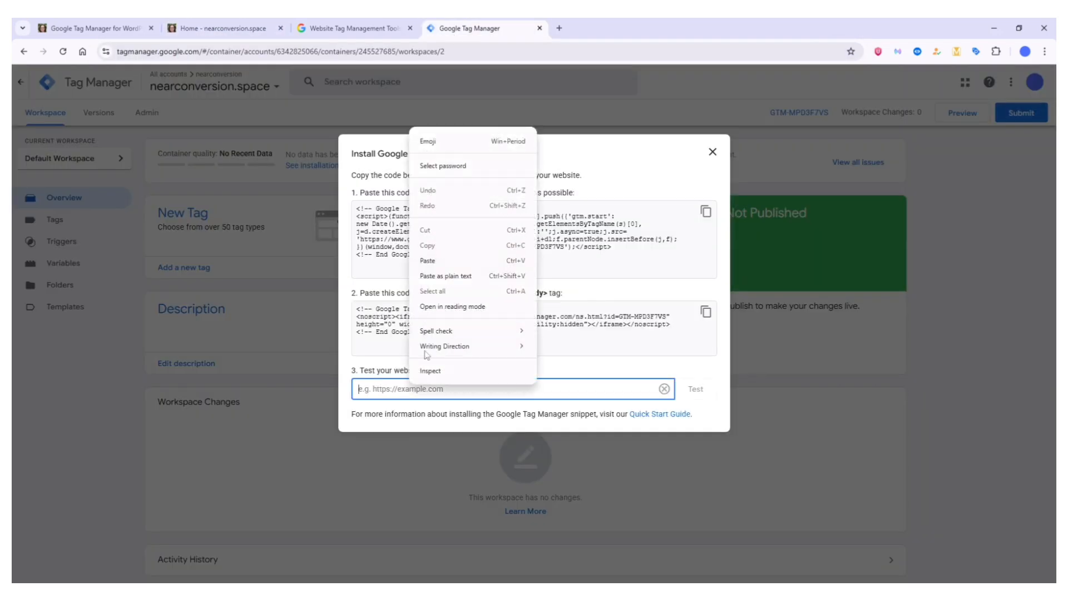
pyautogui.click(429, 251)
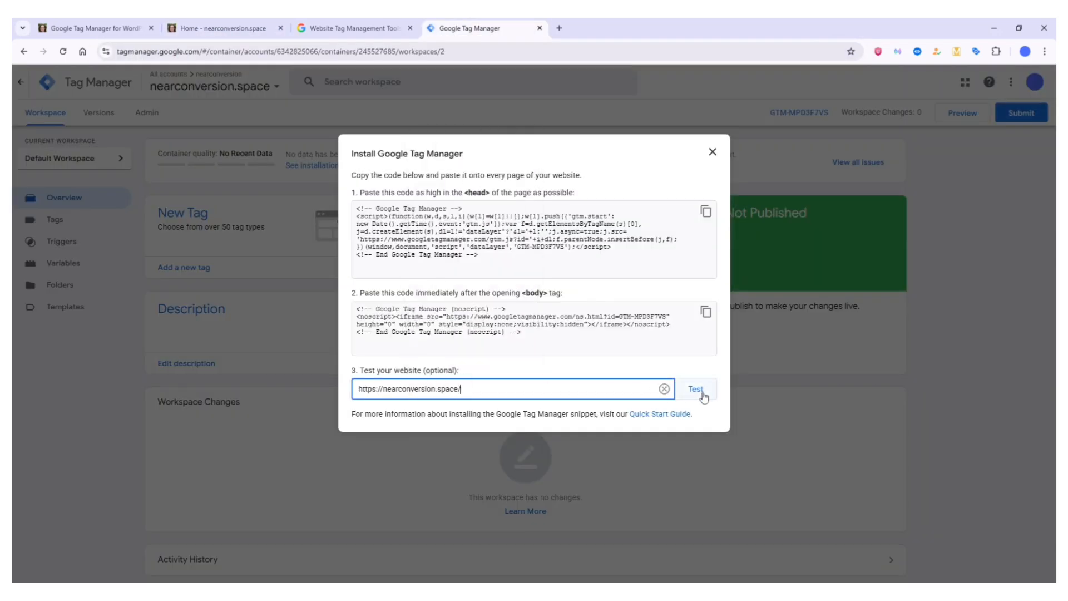
pyautogui.click(695, 391)
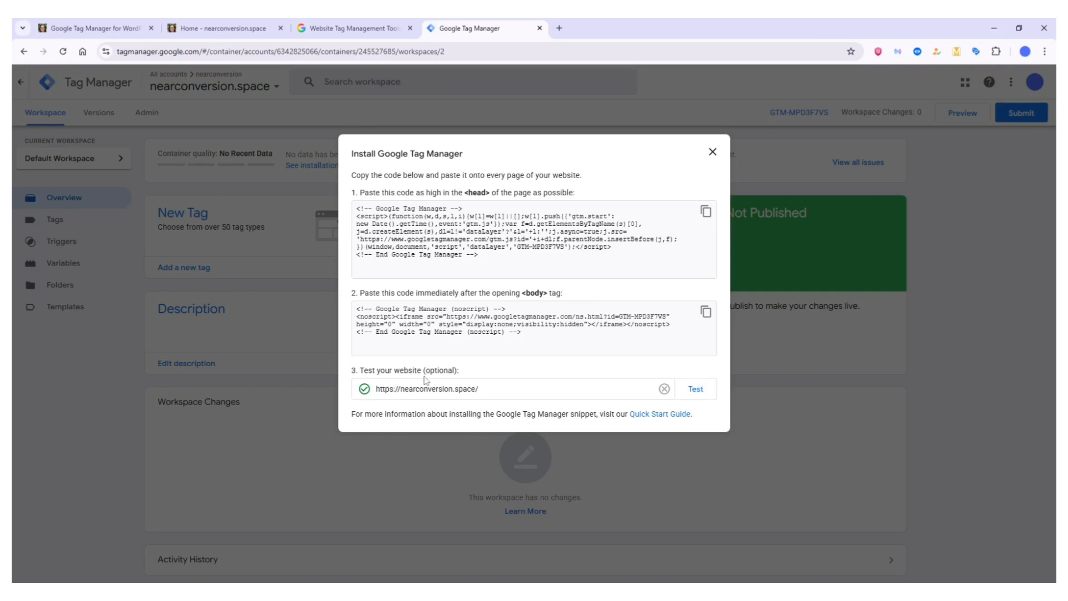
pyautogui.click(713, 152)
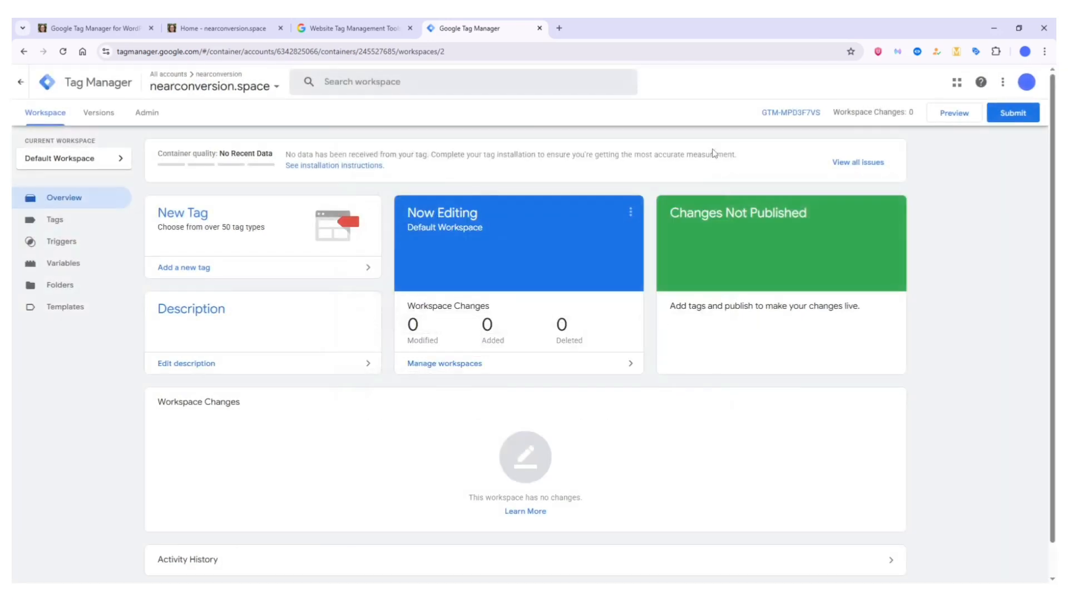
pyautogui.click(222, 28)
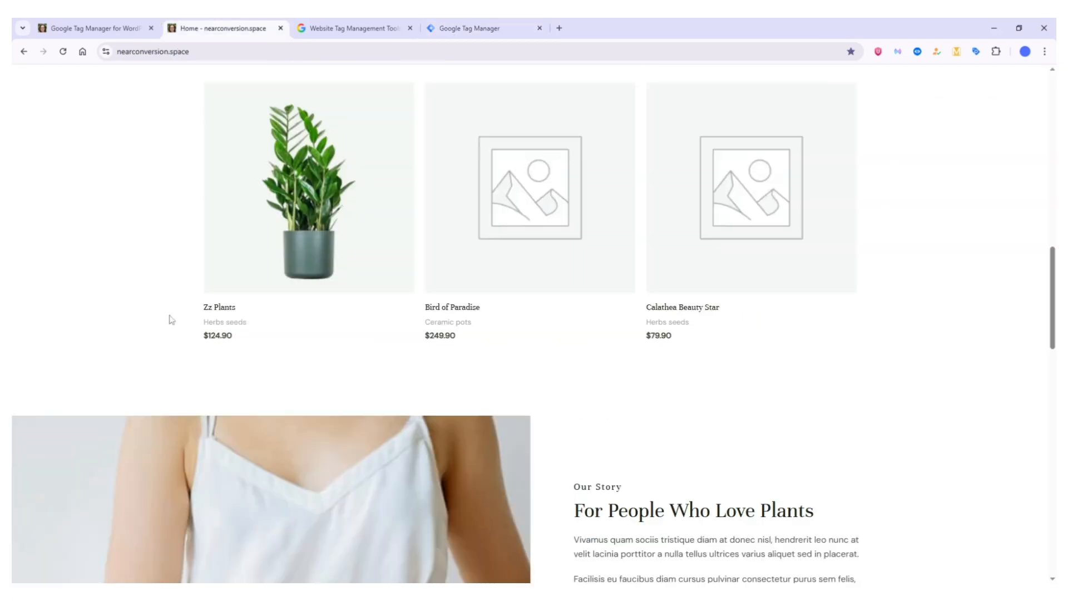
pyautogui.scroll(3, 172, 317)
pyautogui.click(492, 25)
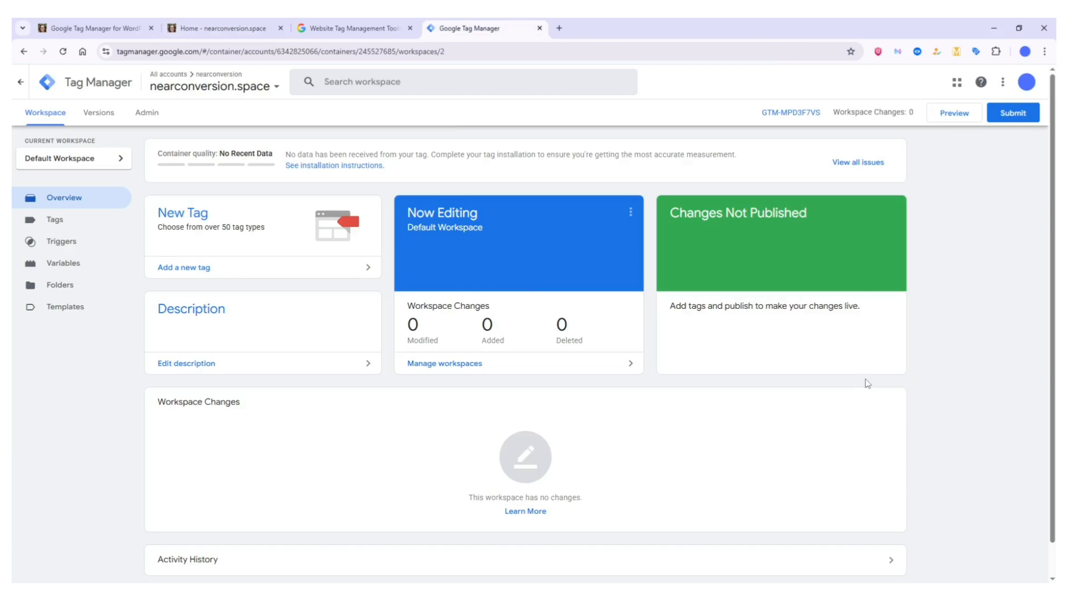
# Step: Publish the container to the Live environment without a version name or description, and return to the workspace
pyautogui.click(1014, 114)
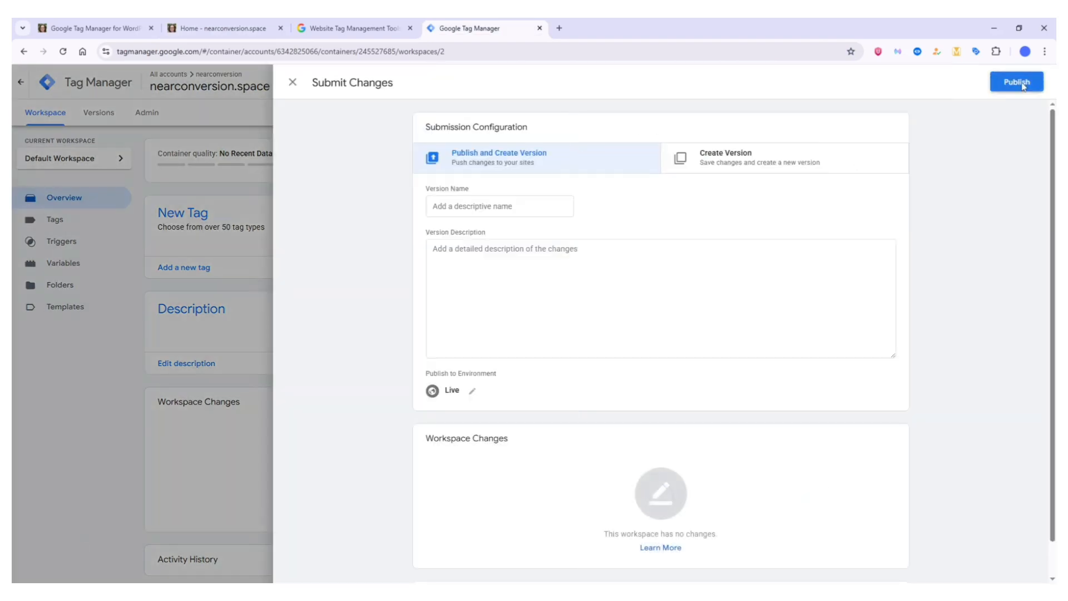
pyautogui.click(1023, 82)
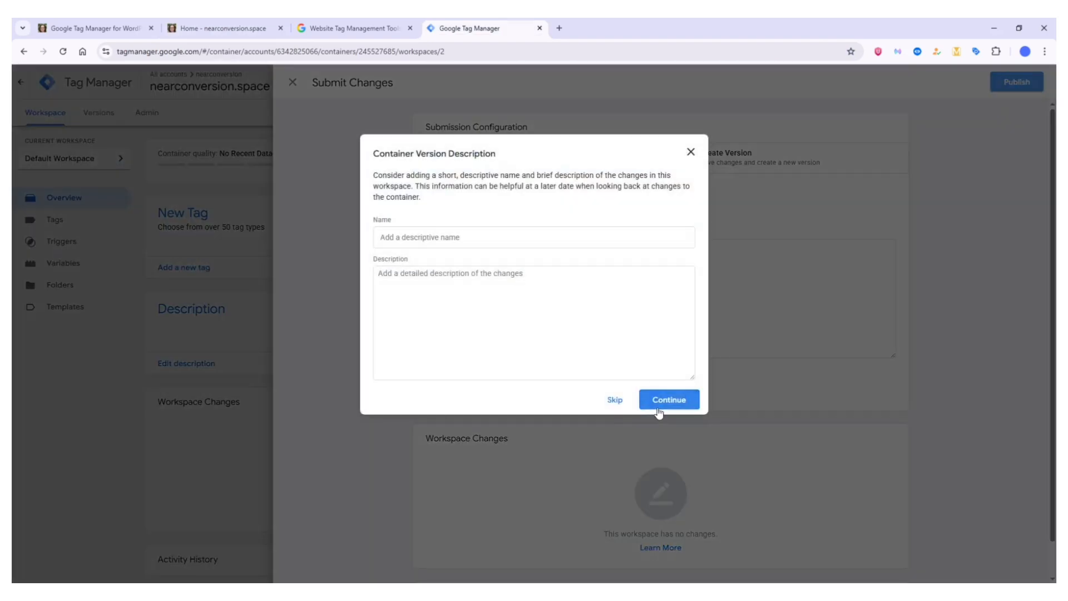
pyautogui.click(661, 405)
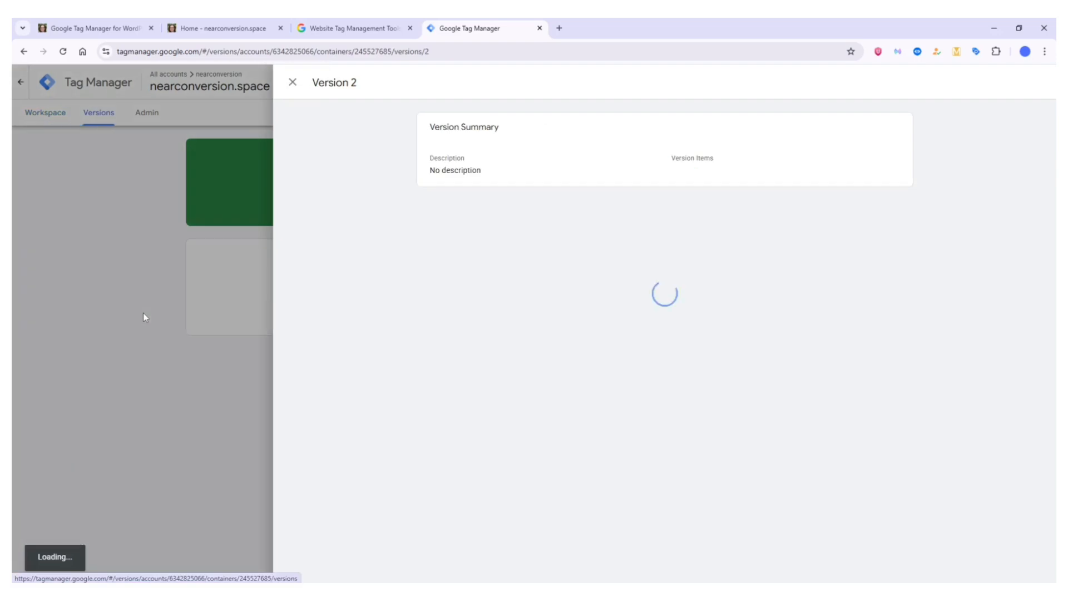
pyautogui.click(95, 319)
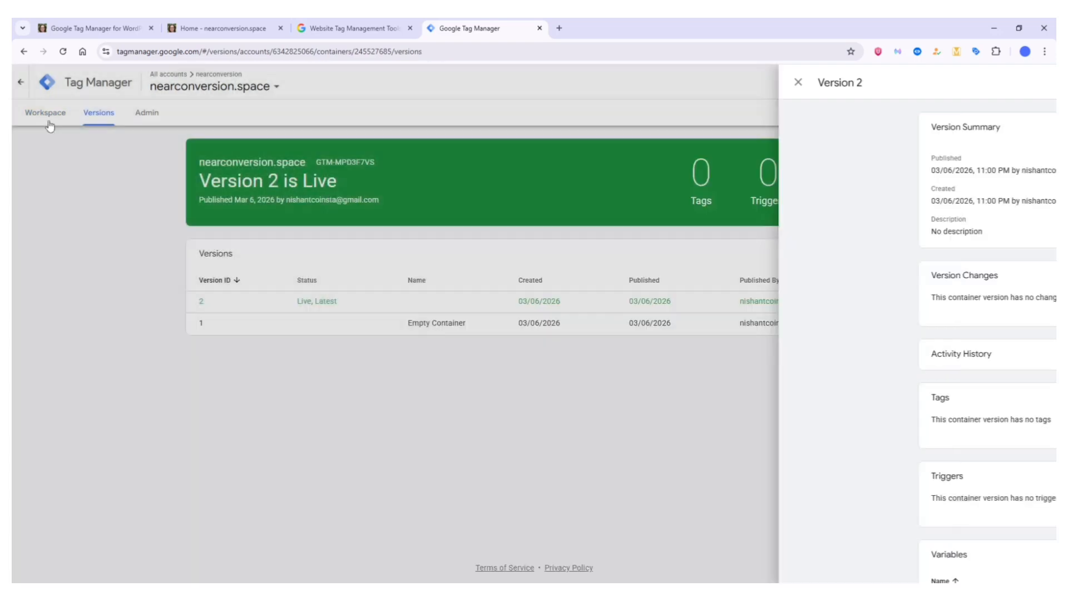
pyautogui.click(50, 118)
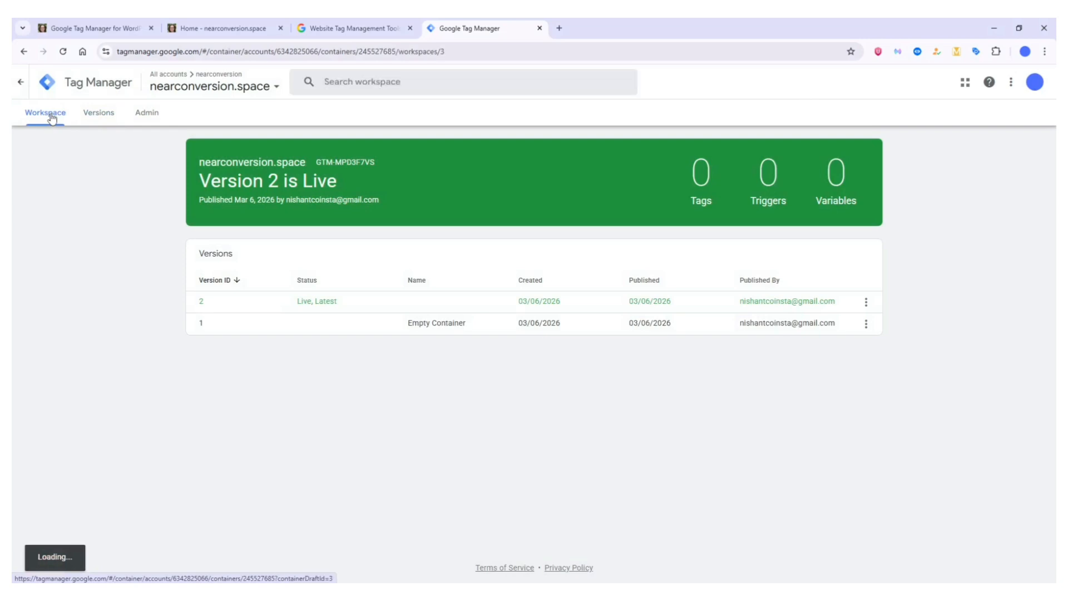